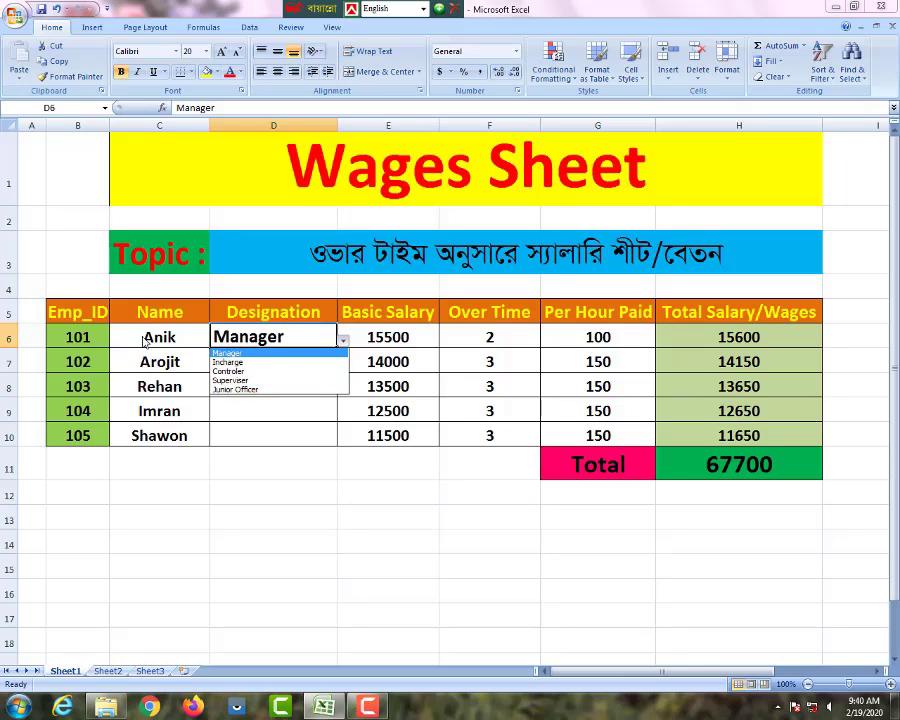
Step: Choose Manager as employee 101's designation and examine that row's basic salary, overtime, per-hour pay and total cells
left_click(232, 353)
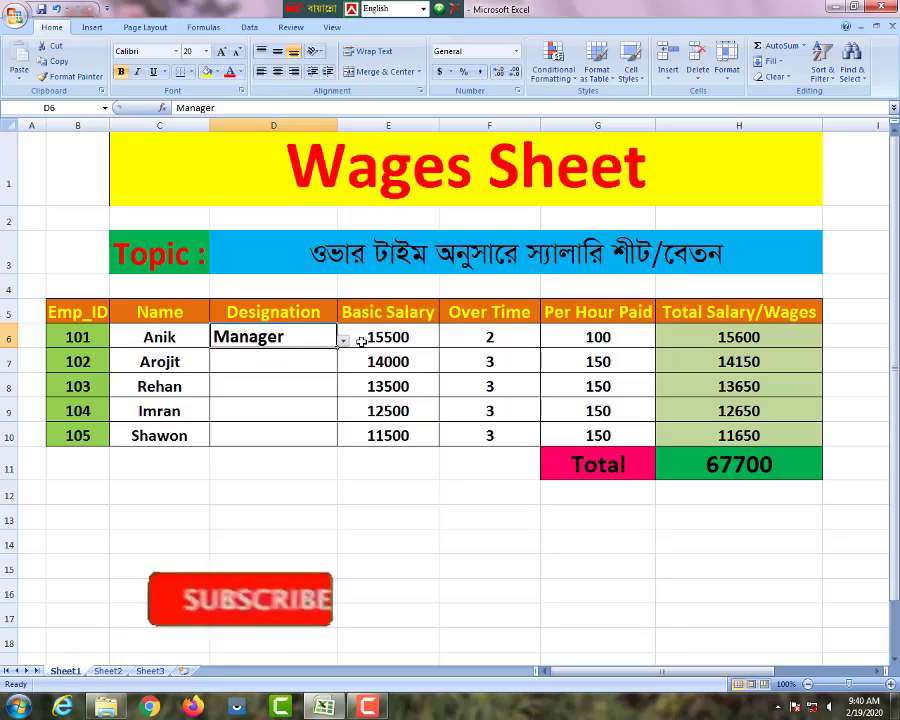
left_click(362, 340)
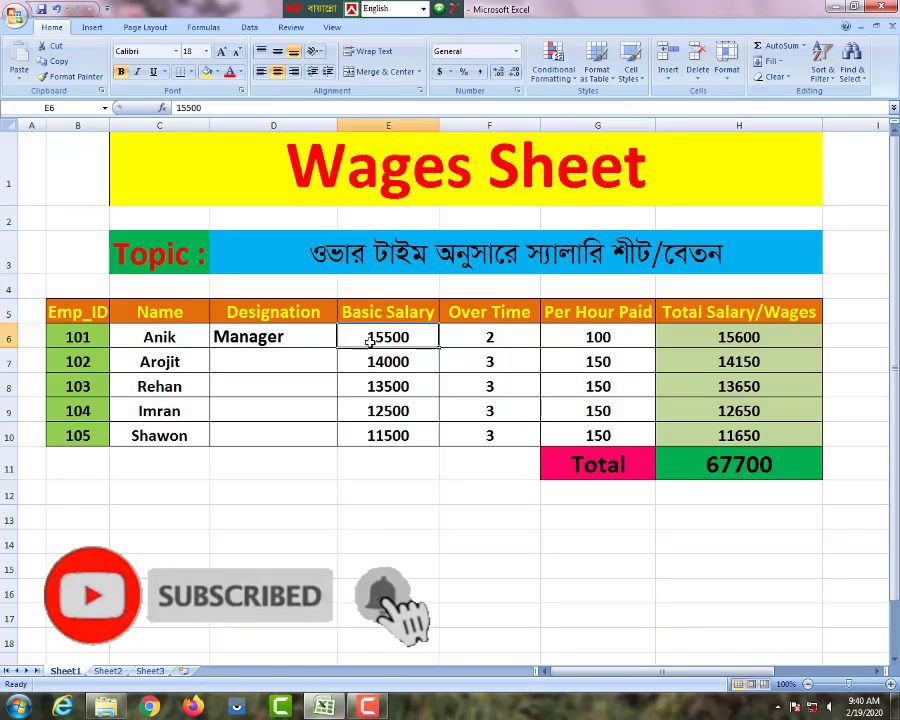
left_click(490, 340)
type("2")
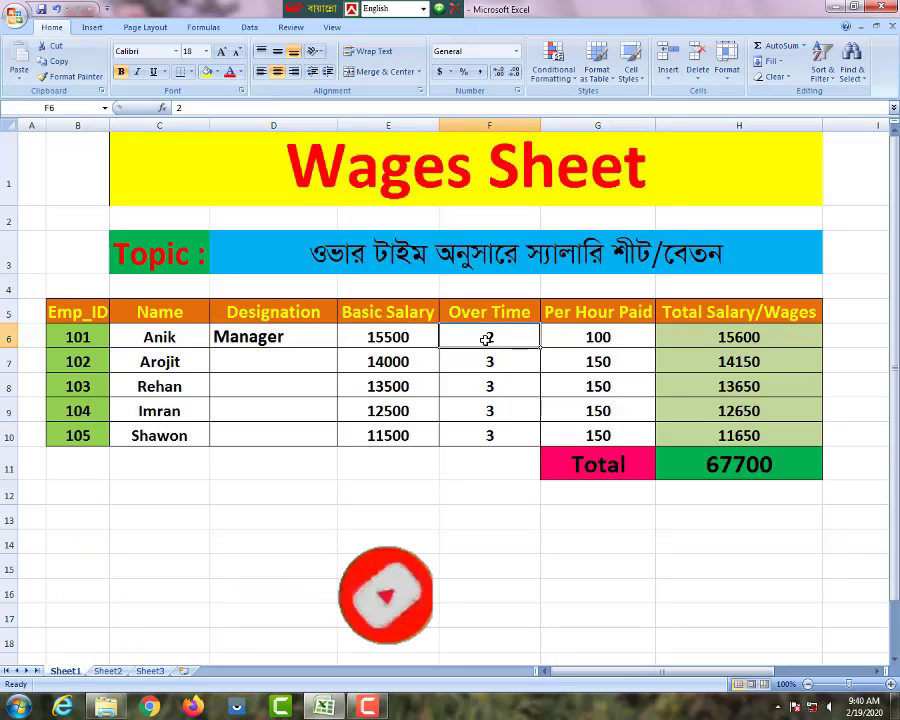
left_click(500, 343)
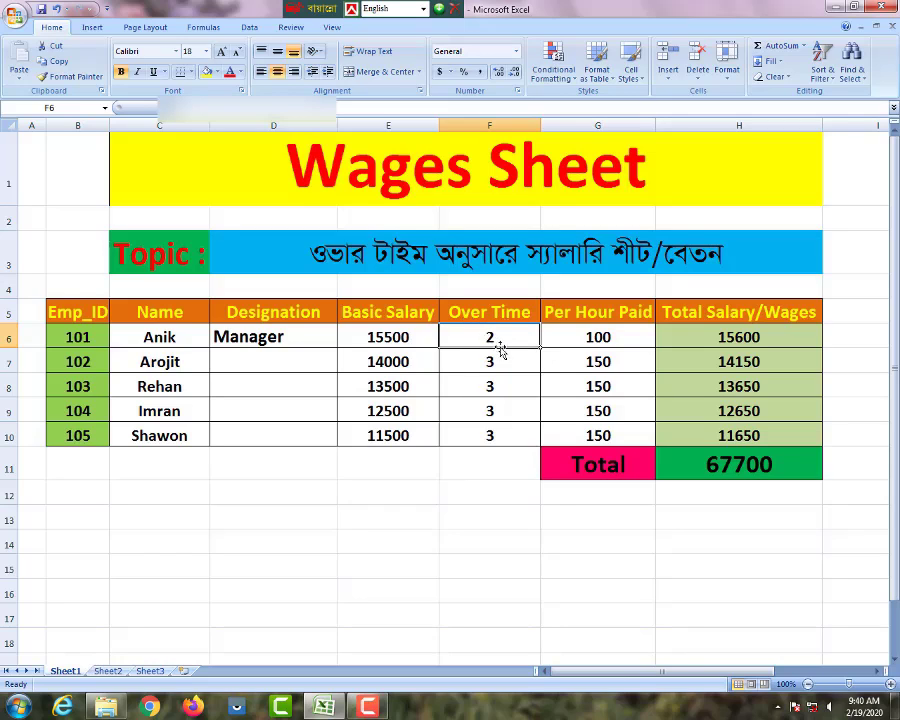
left_click(585, 337)
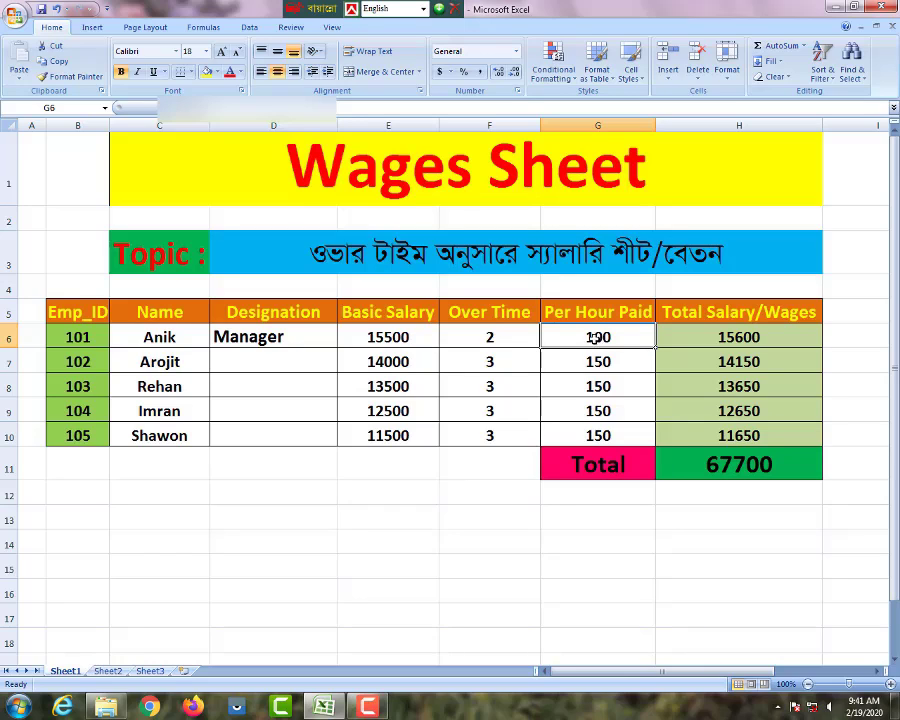
left_click(722, 340)
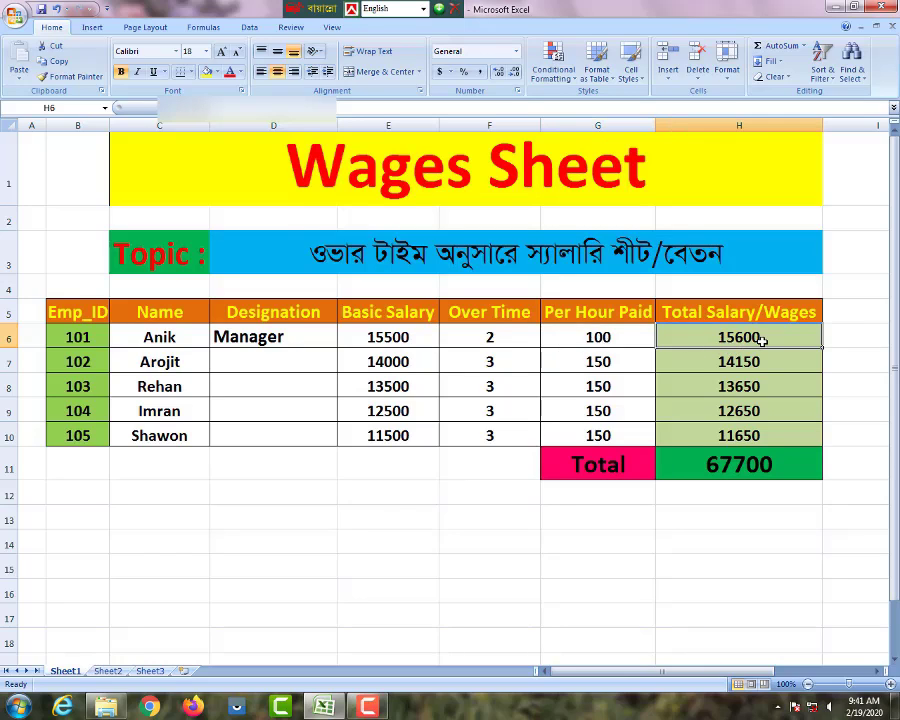
Step: Set employee 101's overtime to 5 and basic salary to 25500 to test the wage formulas
left_click(489, 337)
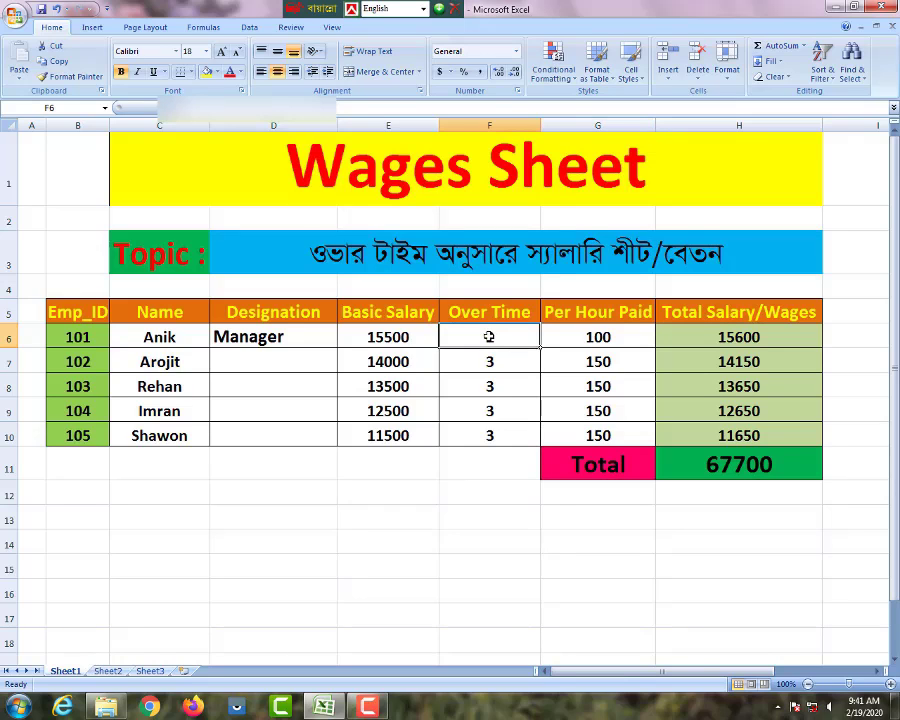
type("5")
key("Return")
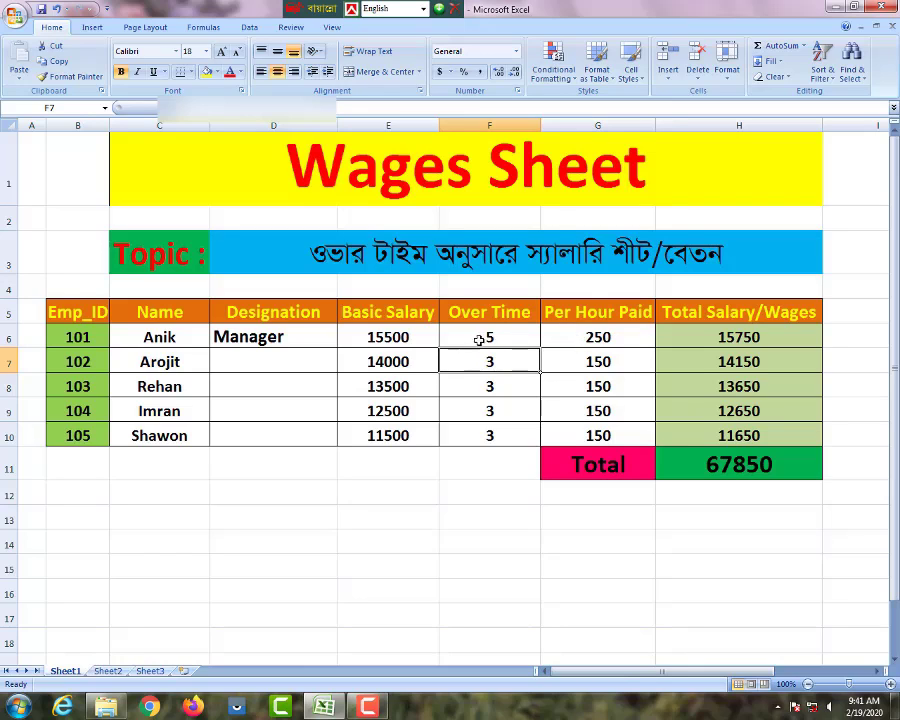
left_click(592, 338)
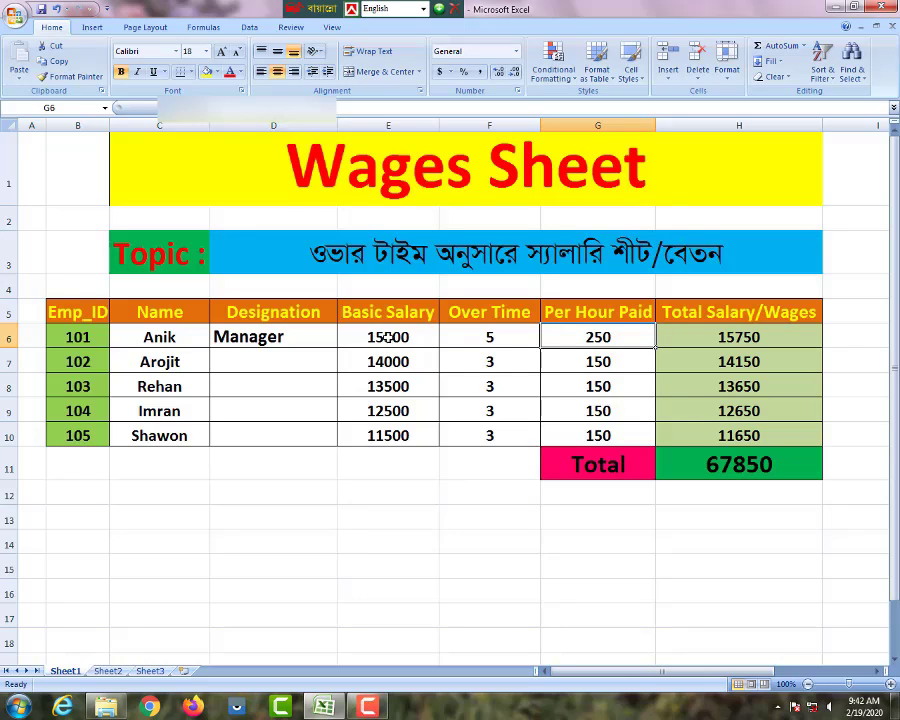
left_click(385, 337)
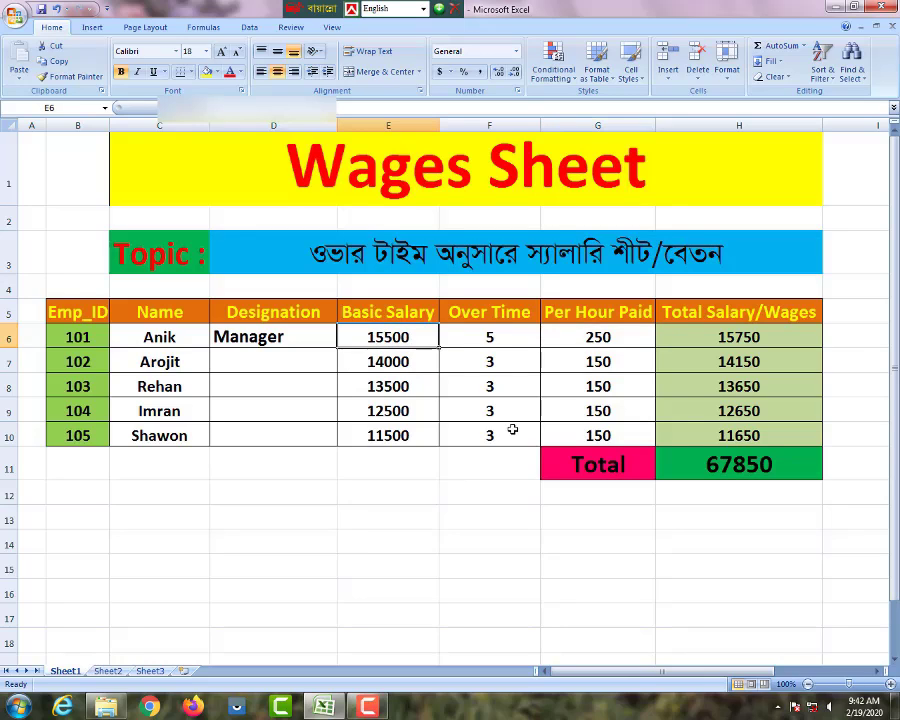
type("25500")
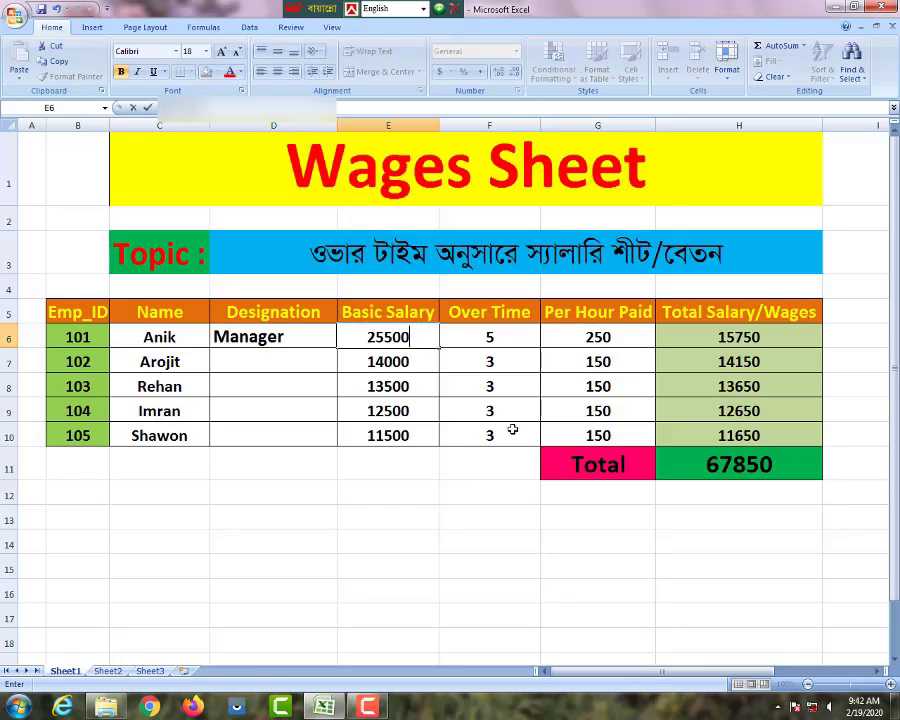
key("Return")
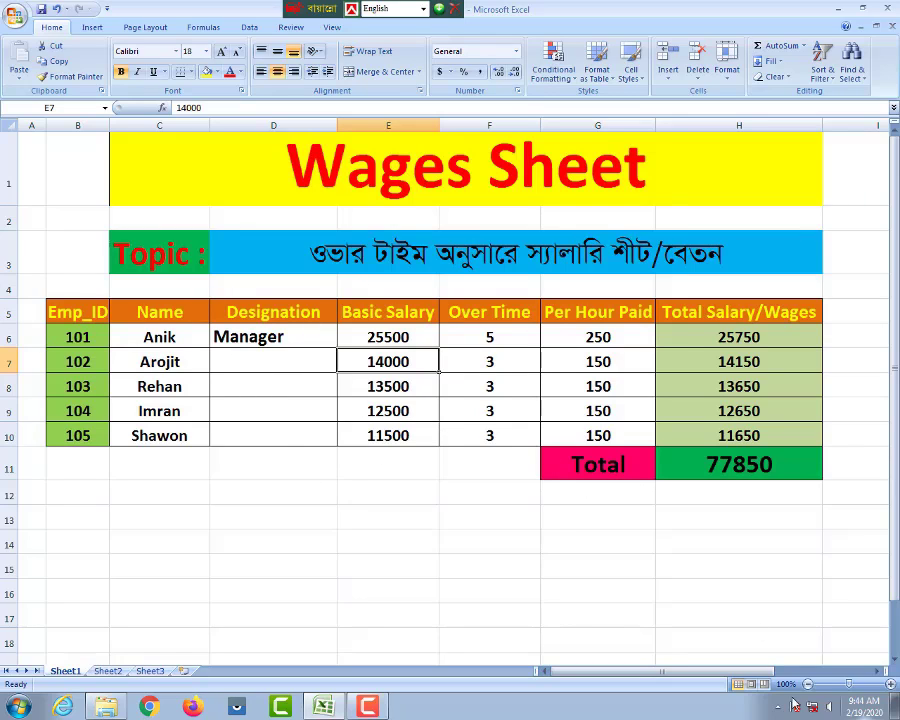
Step: Move the designation list in column J down one row to J12:J16
left_click_drag(665, 677, 695, 677)
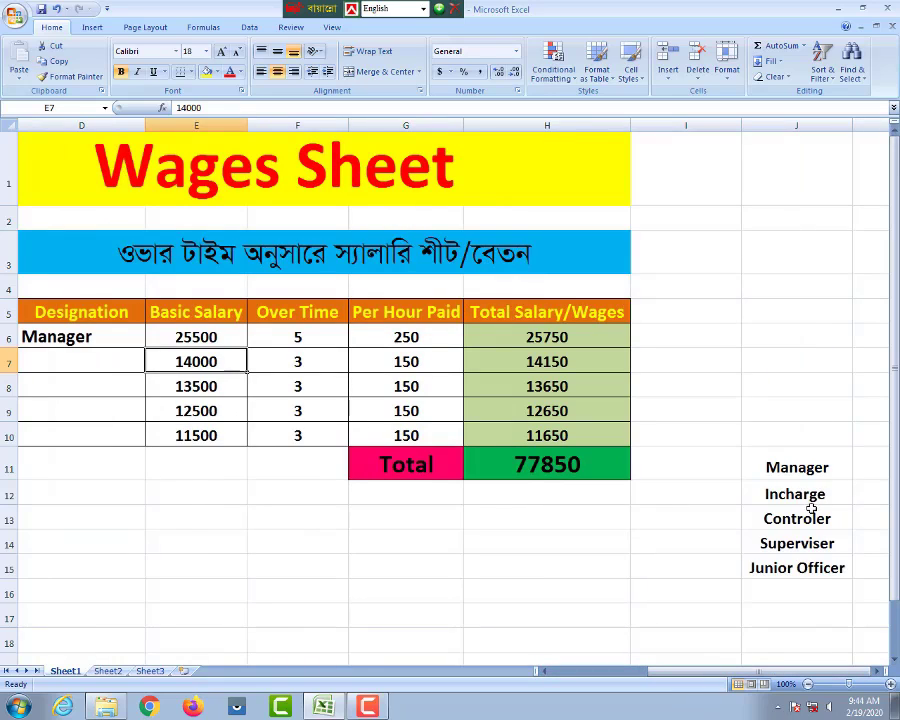
left_click_drag(768, 461, 768, 608)
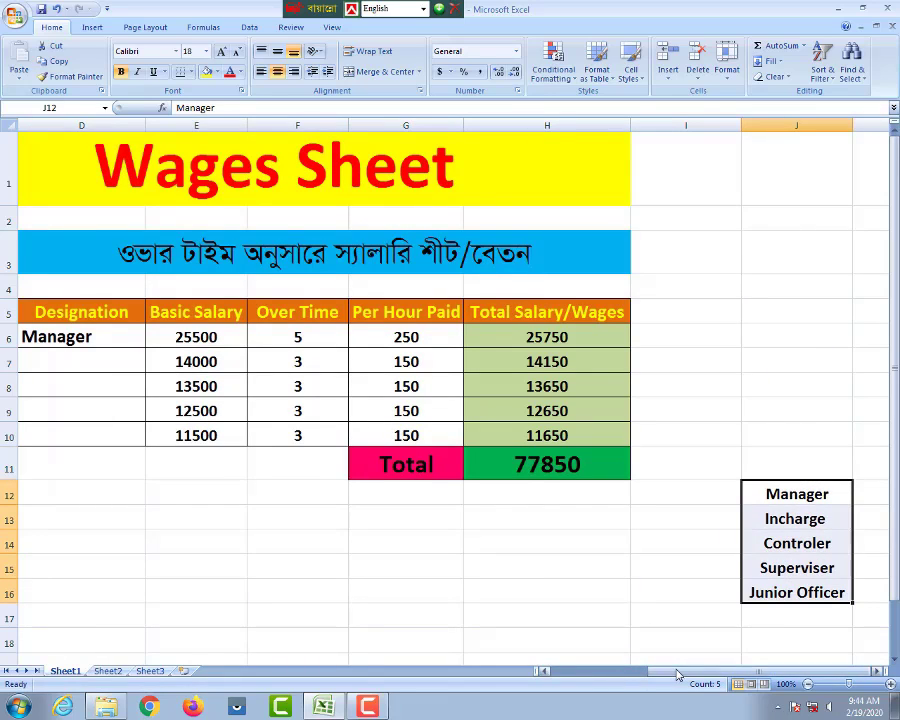
left_click_drag(677, 676, 528, 670)
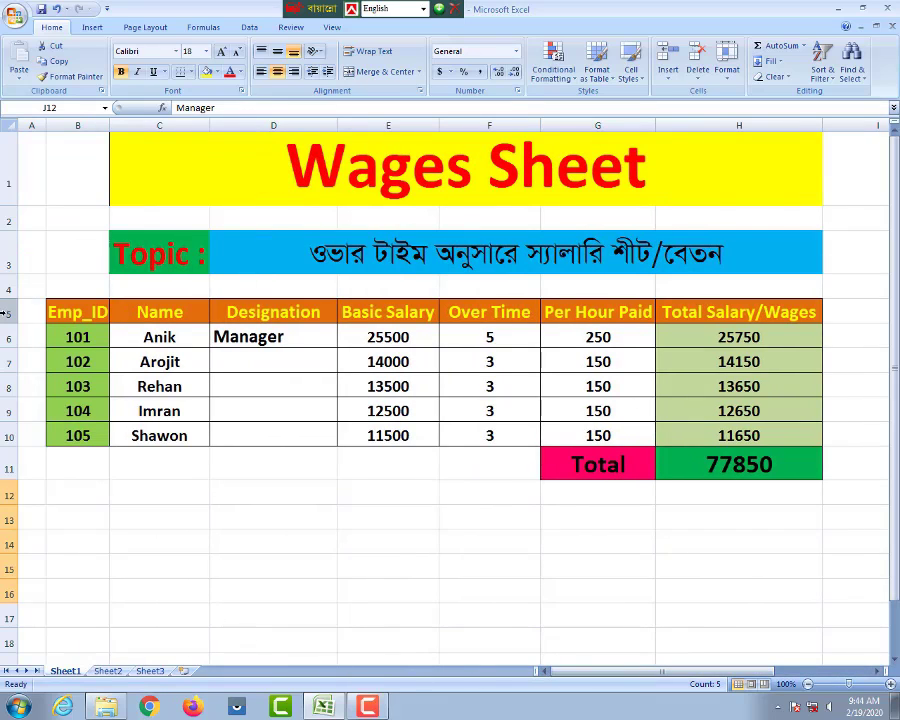
Step: Delete rows 5 to 11 containing the existing wages table
left_click_drag(5, 314, 5, 467)
right_click(8, 348)
left_click(40, 444)
left_click(425, 511)
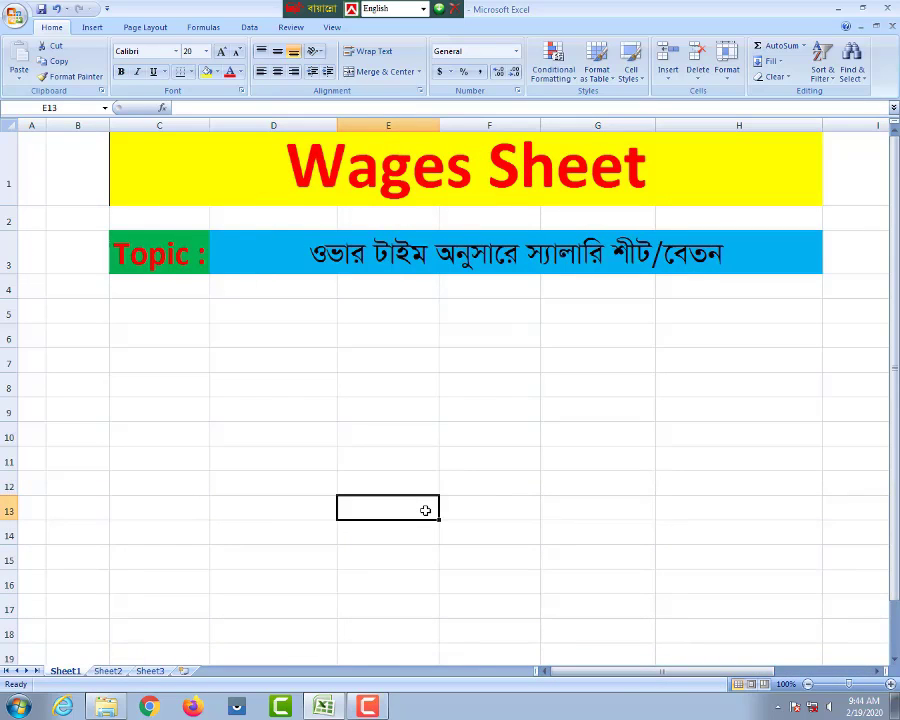
Step: Enter the column headings Emp_ID, Name and Designation in cells B5, C5 and D5
left_click(82, 314)
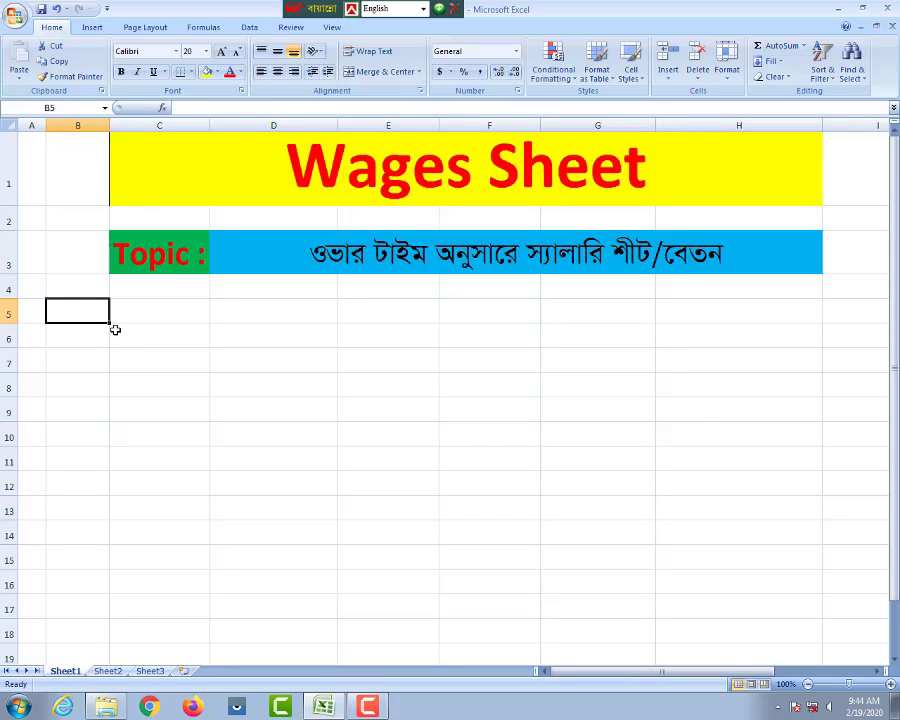
type("Emp")
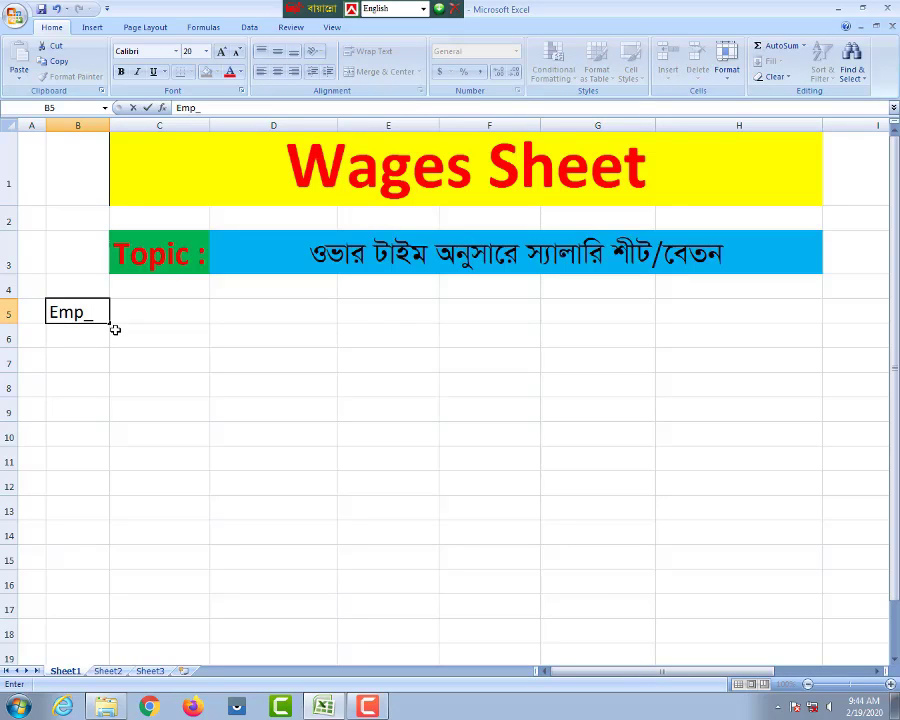
type("_ID")
key("Tab")
type("Name")
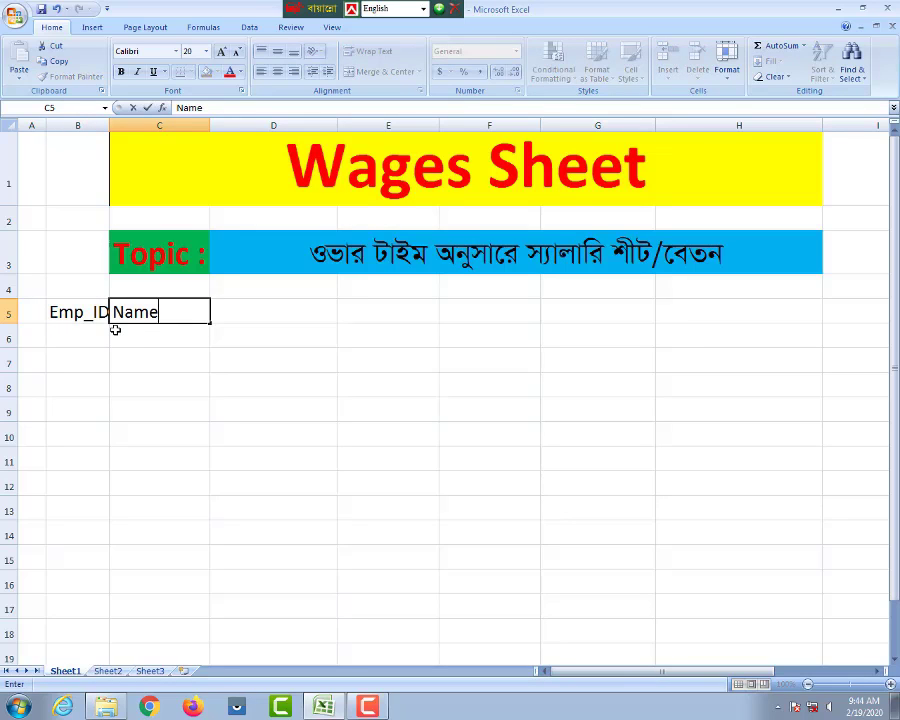
key("Tab")
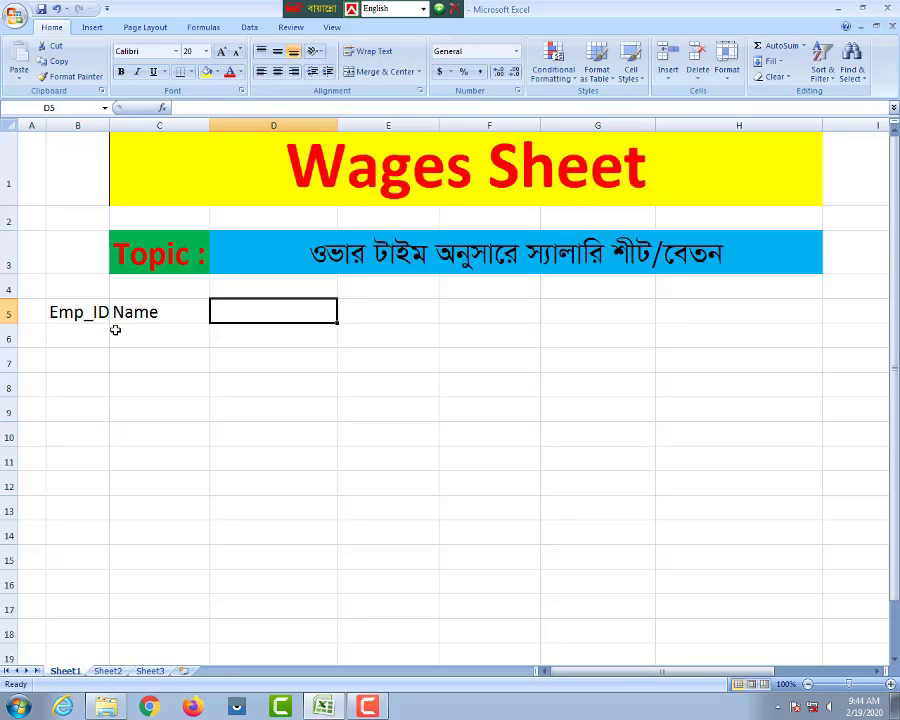
type("Desi")
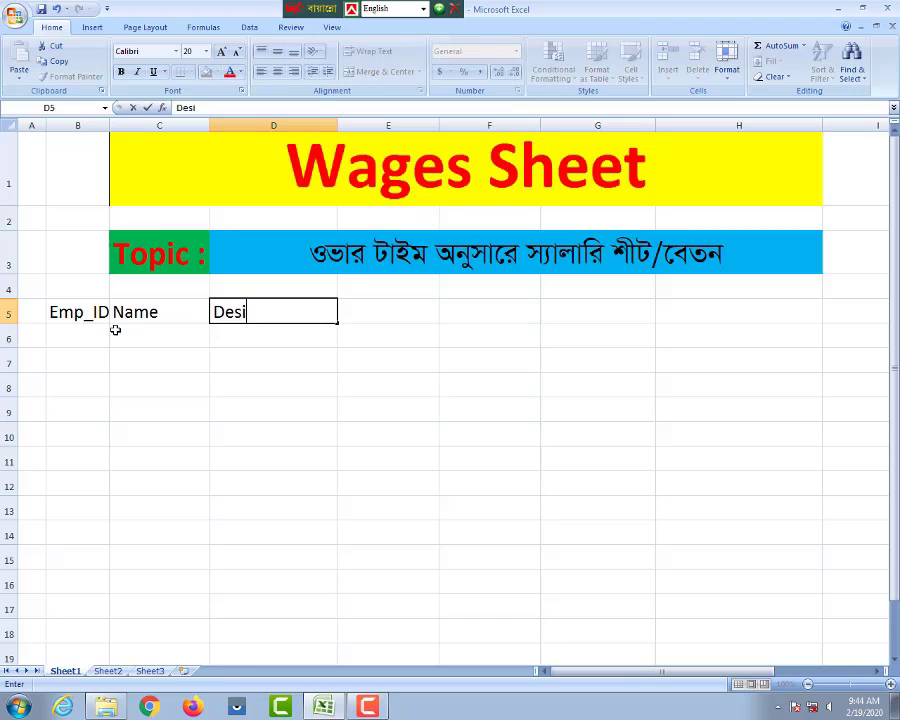
type("gnation")
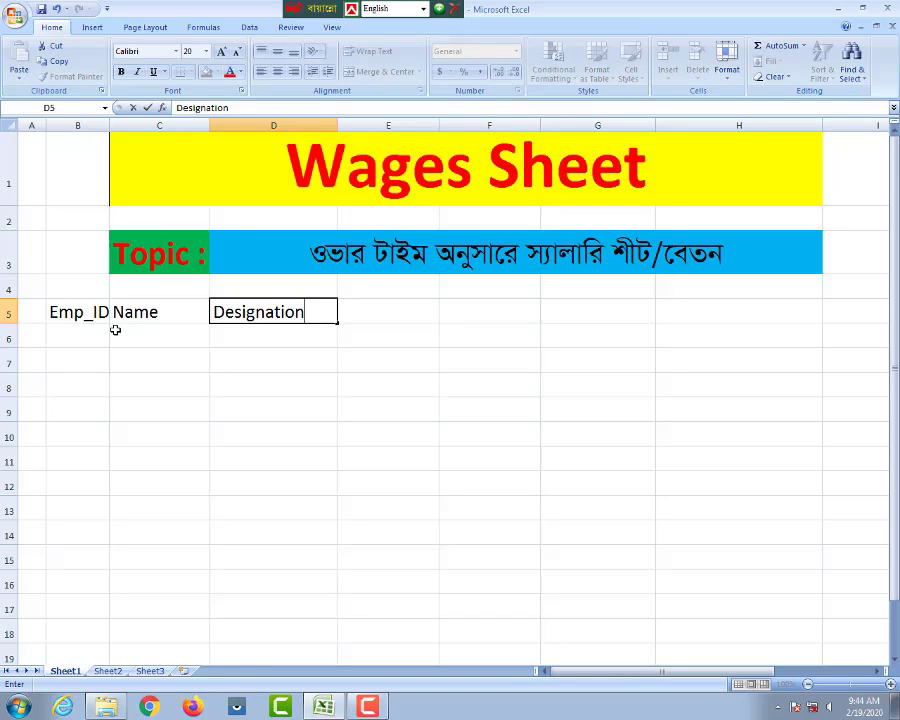
key("Tab")
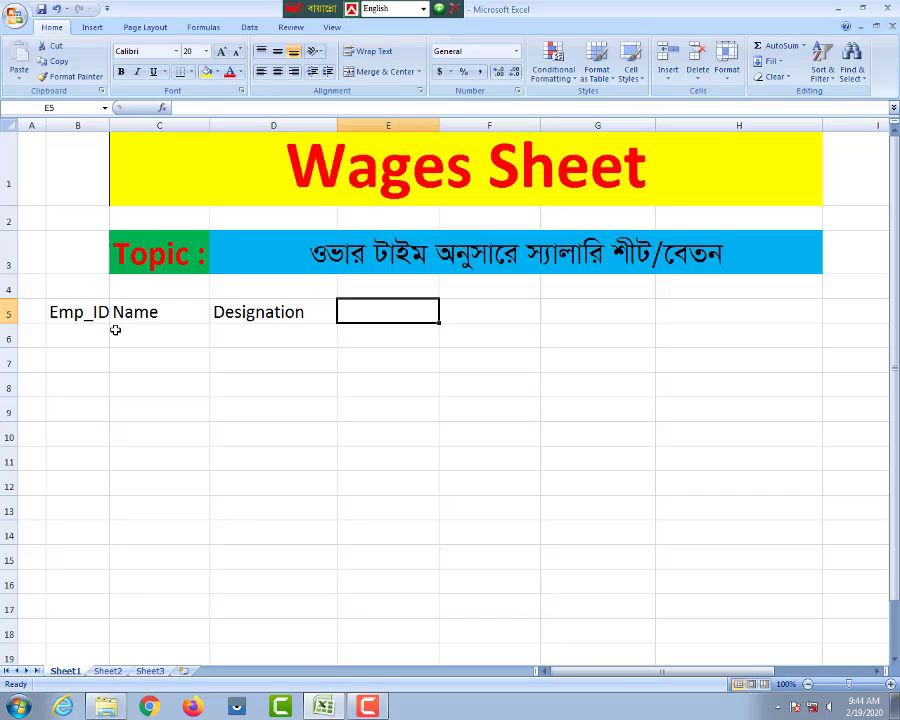
Step: Enter the column headings Basic Salary in E5 and Over Time in F5
type("Bas")
type("ic")
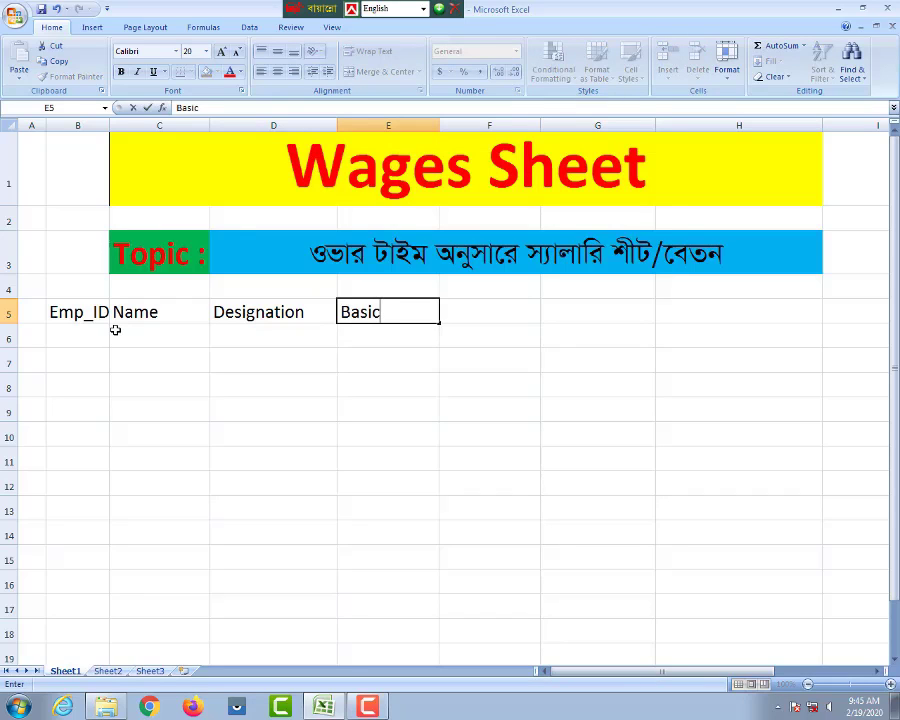
type(" Salary")
key("Tab")
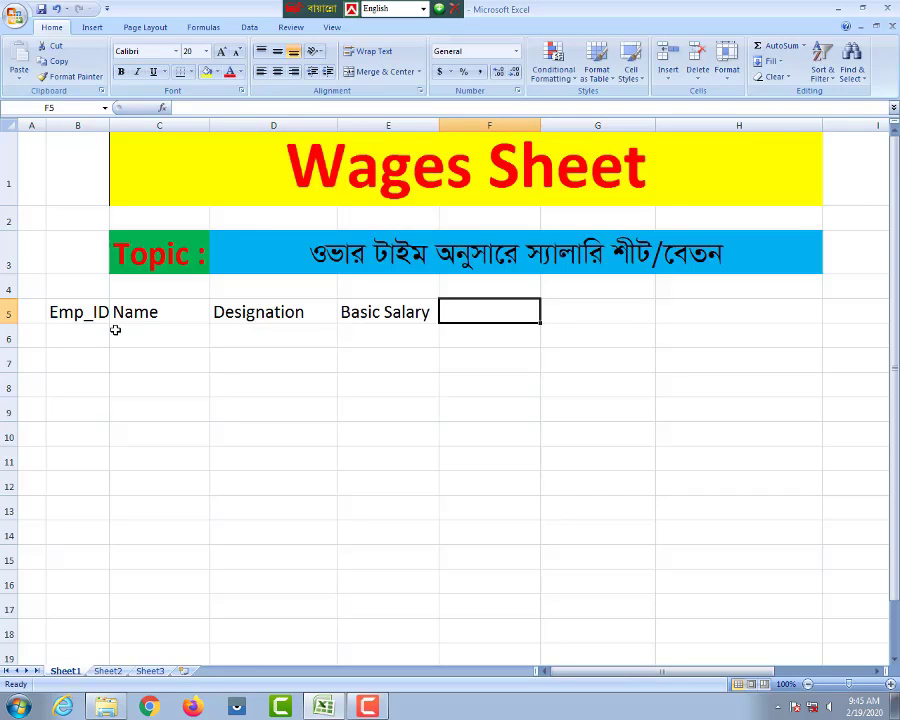
type("Over")
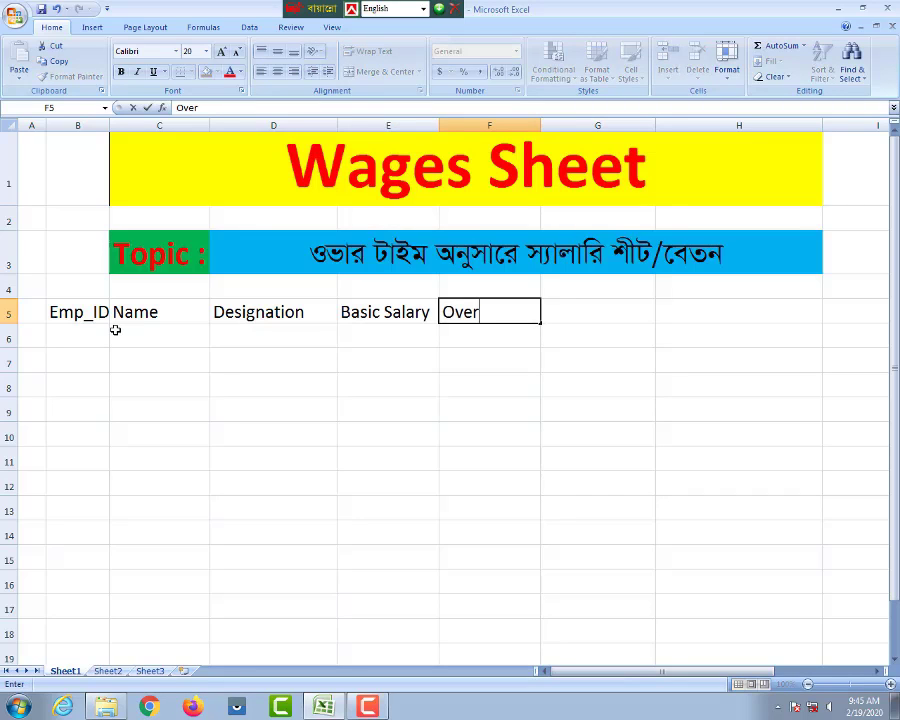
type(" Time")
key("Tab")
Step: Enter the column headings Per Hour Paid in G5 and Total Salary/Wages in H5
type("Pe")
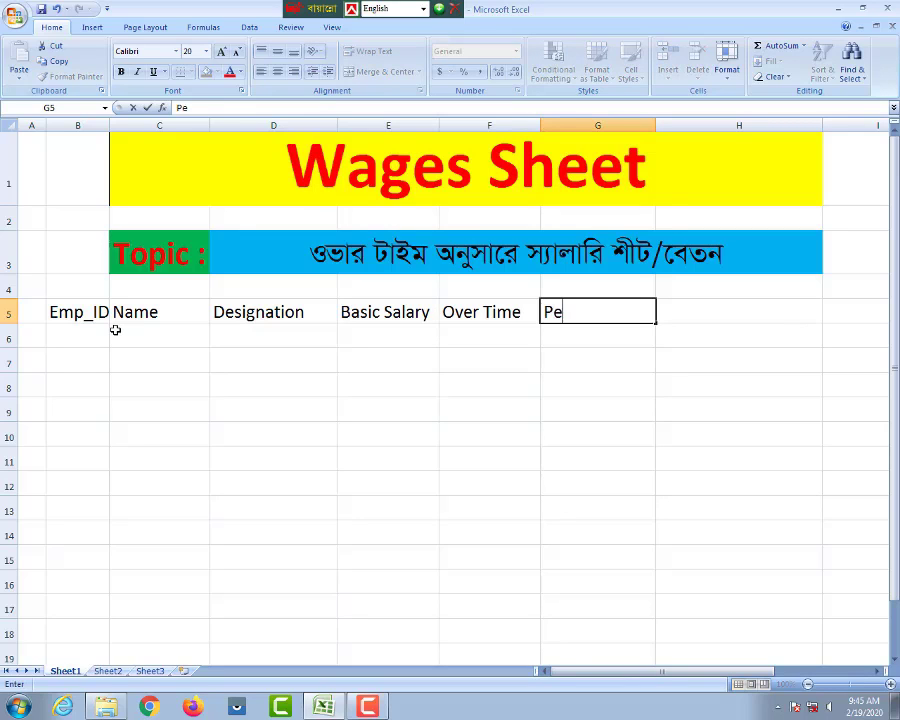
type("r Hour")
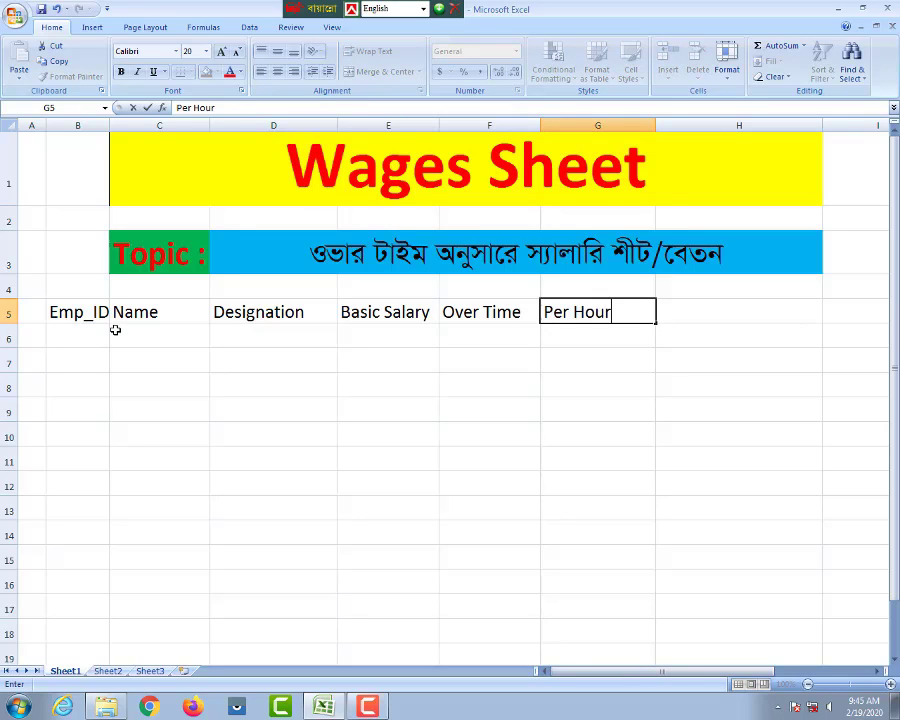
type(" Paid")
key("Tab")
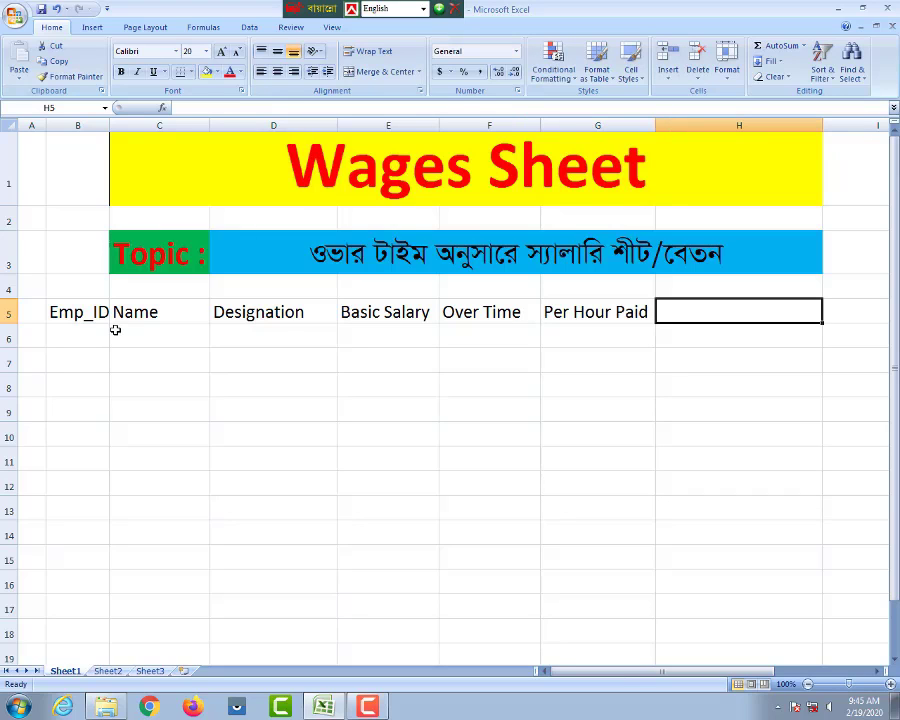
type("Total")
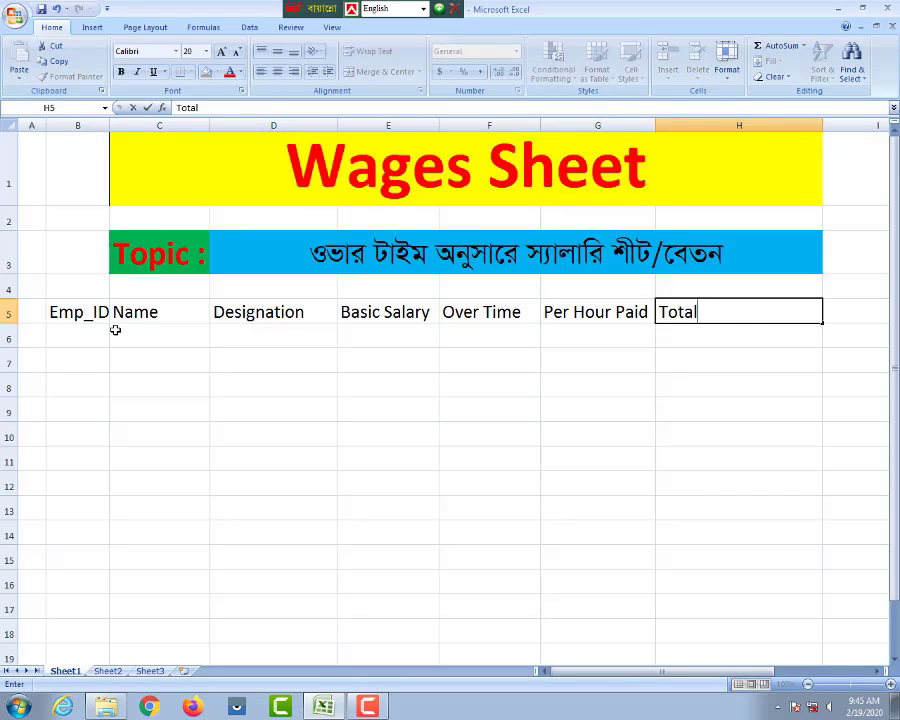
type(" Salary")
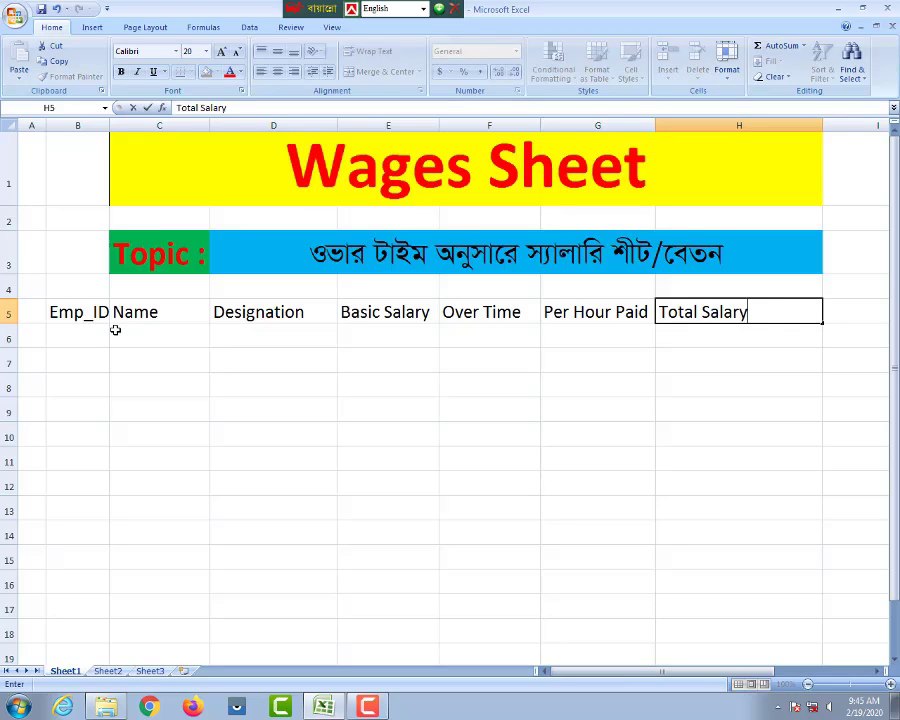
type("/Wages")
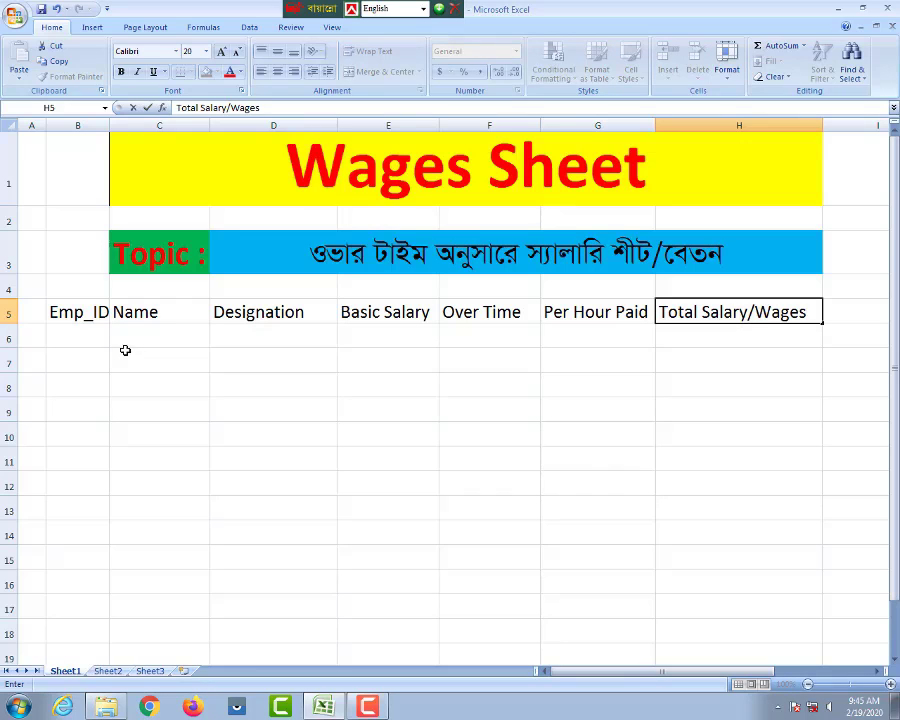
left_click(145, 380)
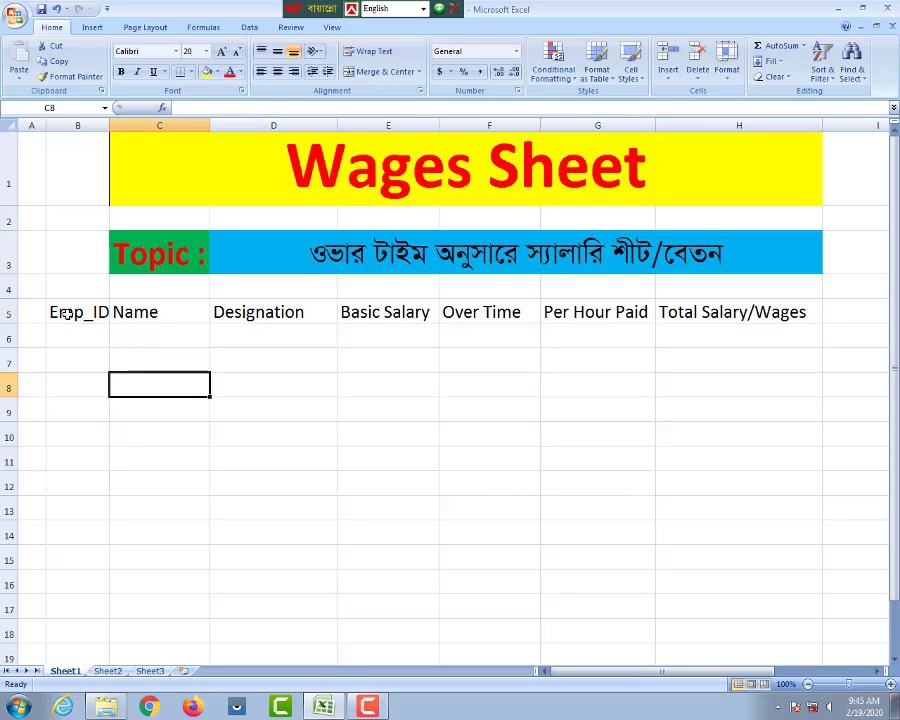
Step: Give the heading cells B5:H5 a dark orange fill and yellow text
left_click_drag(56, 312, 717, 309)
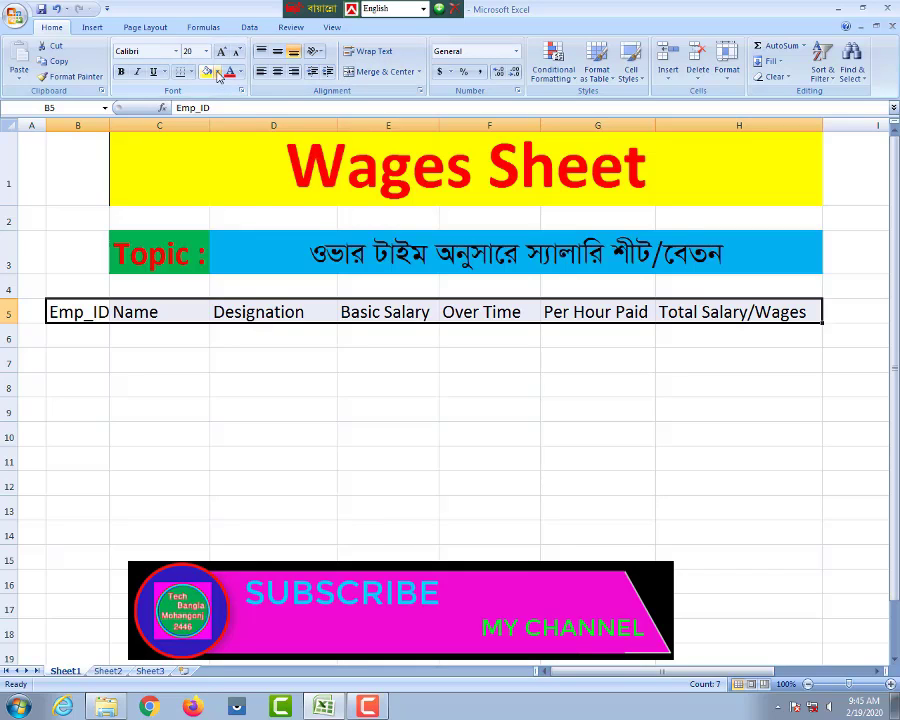
left_click(216, 73)
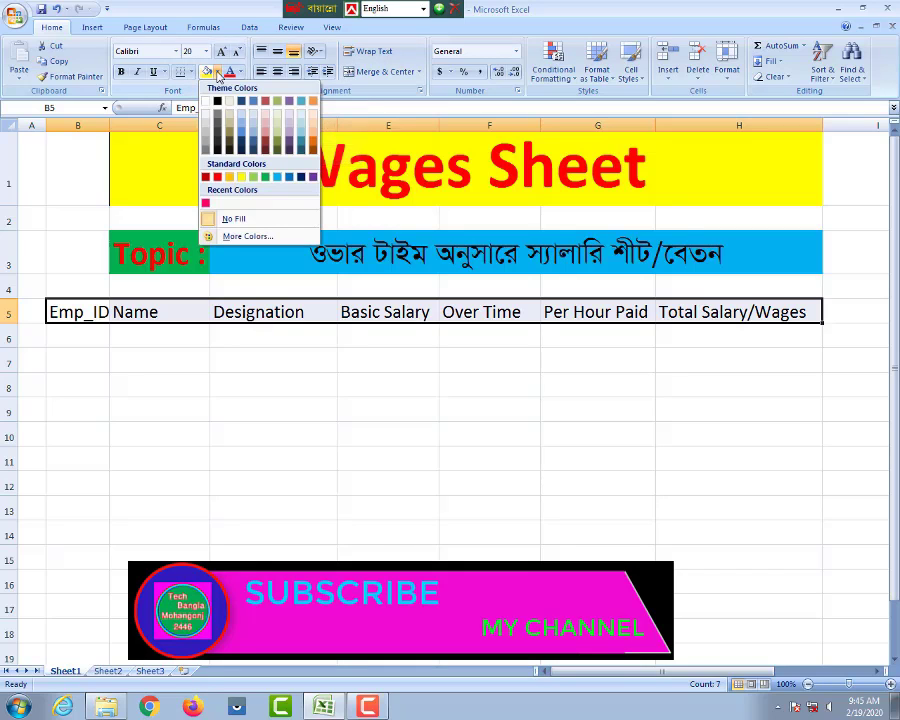
left_click(312, 145)
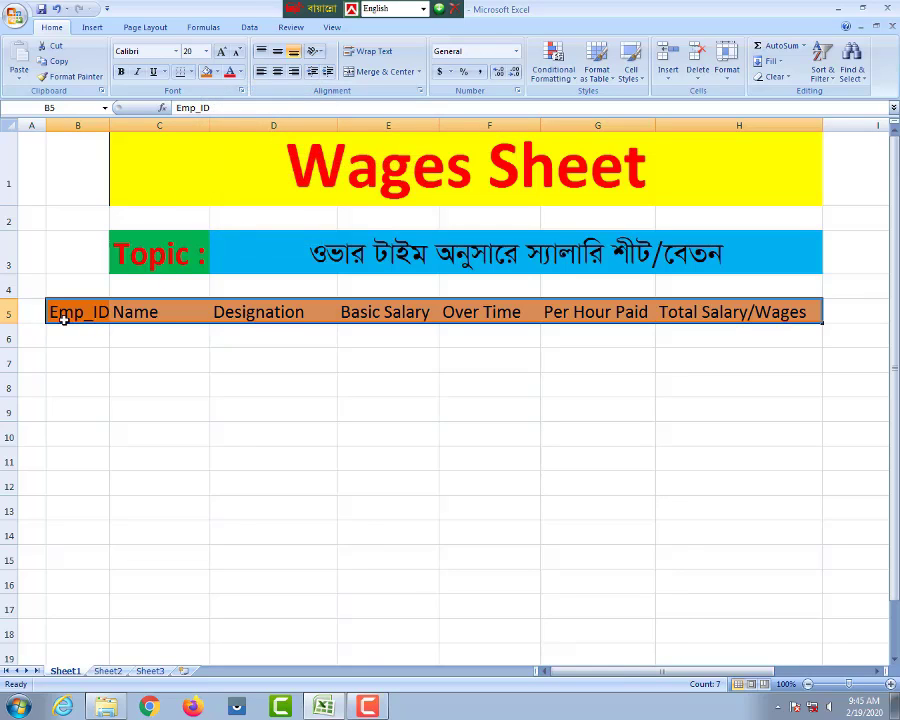
left_click(242, 77)
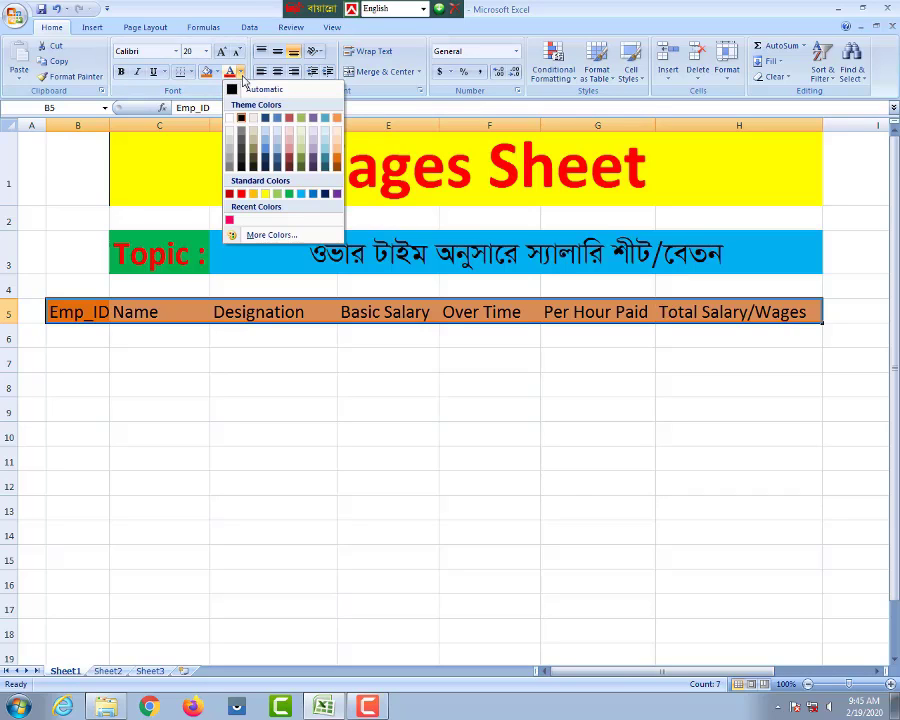
left_click(268, 195)
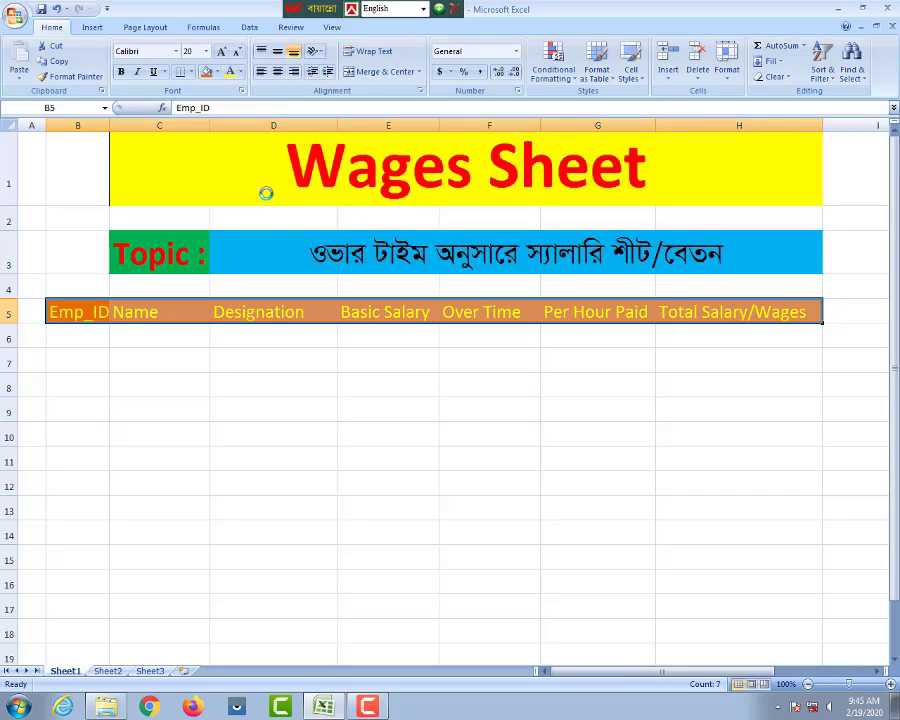
Step: Make the headings in B5:H5 bold and centre them horizontally
left_click(121, 73)
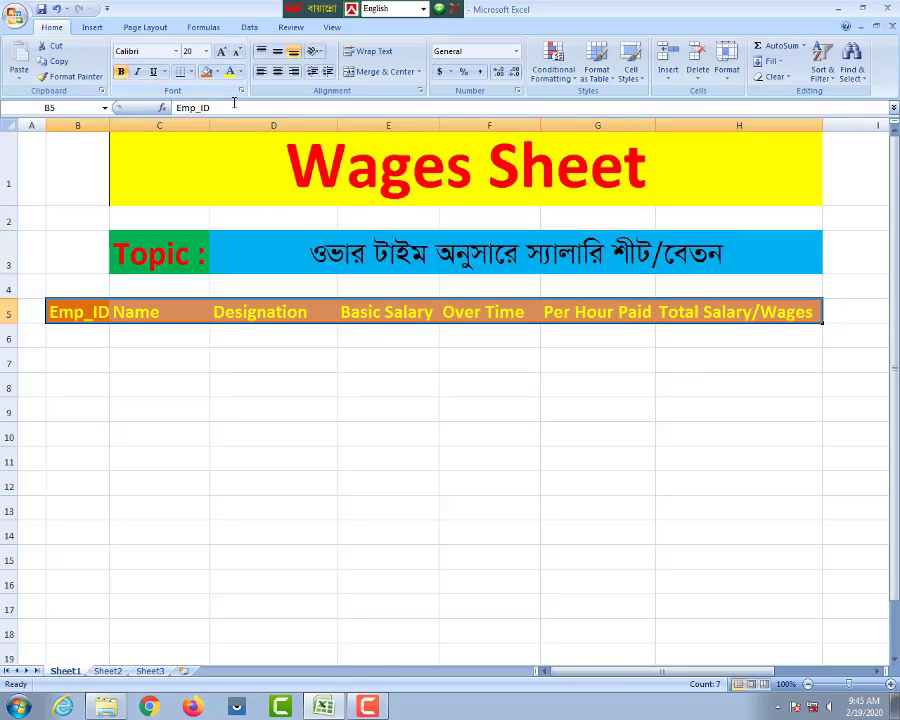
left_click(278, 73)
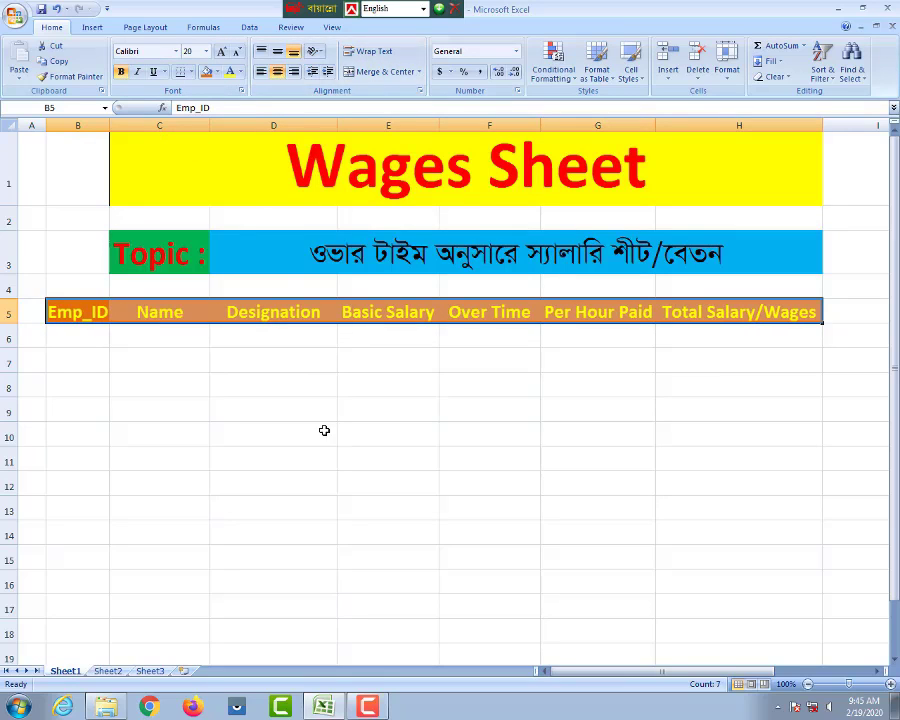
left_click(324, 430)
Step: Enter 101 and 102 in B6 and B7 and fill the employee ID series down to B14
left_click(75, 338)
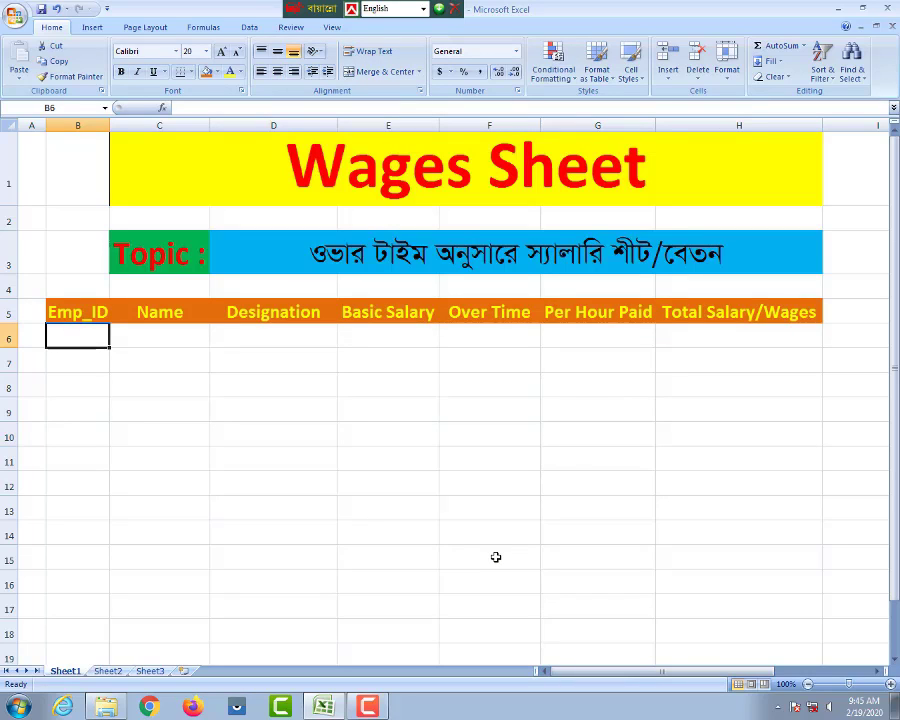
type("101")
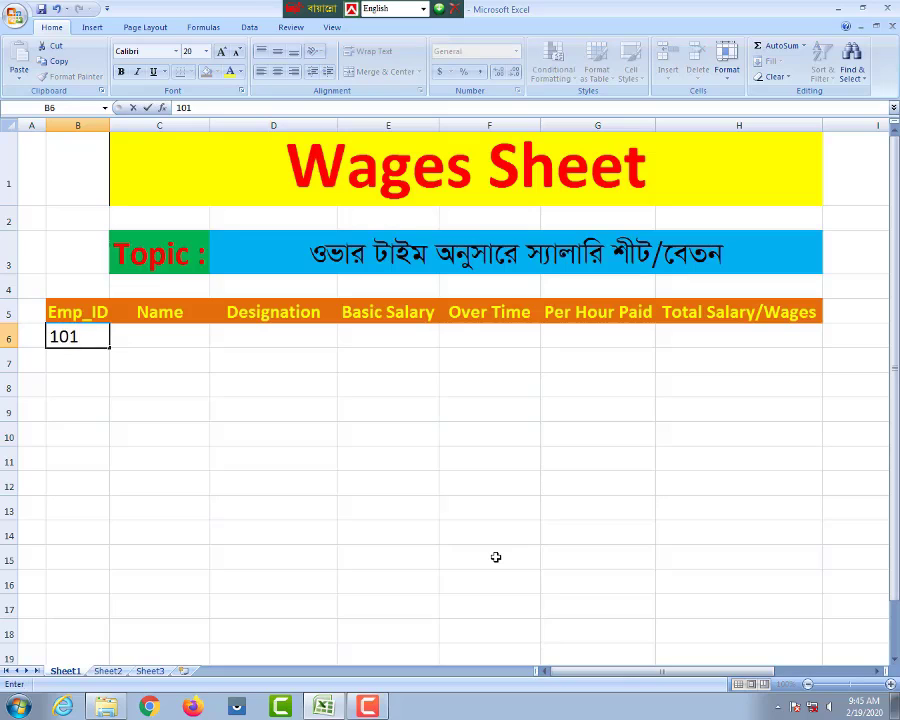
key("Return")
type("102")
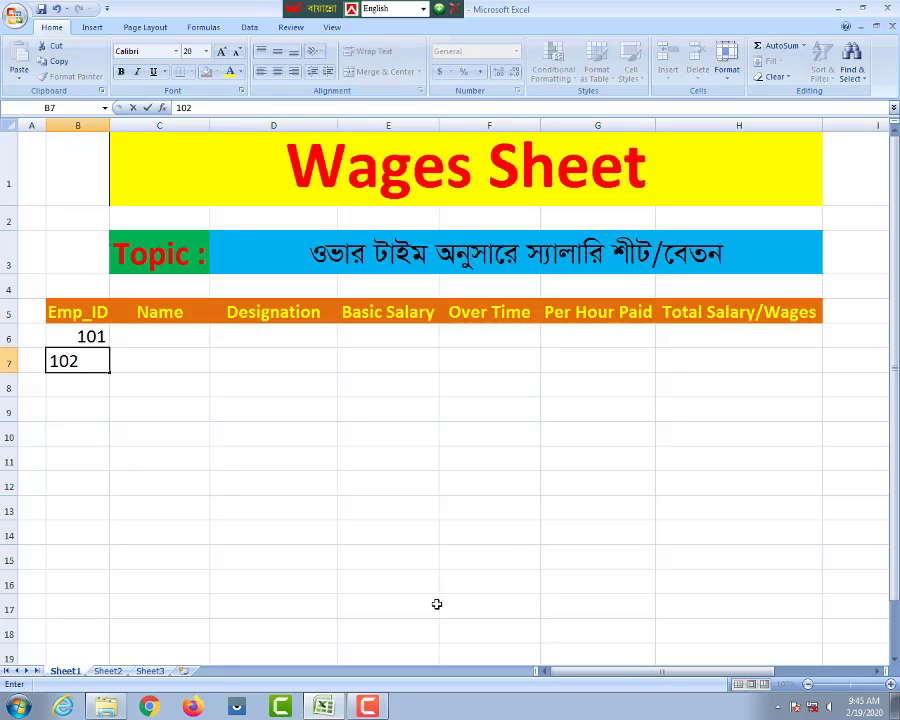
left_click(117, 410)
left_click_drag(70, 336, 68, 356)
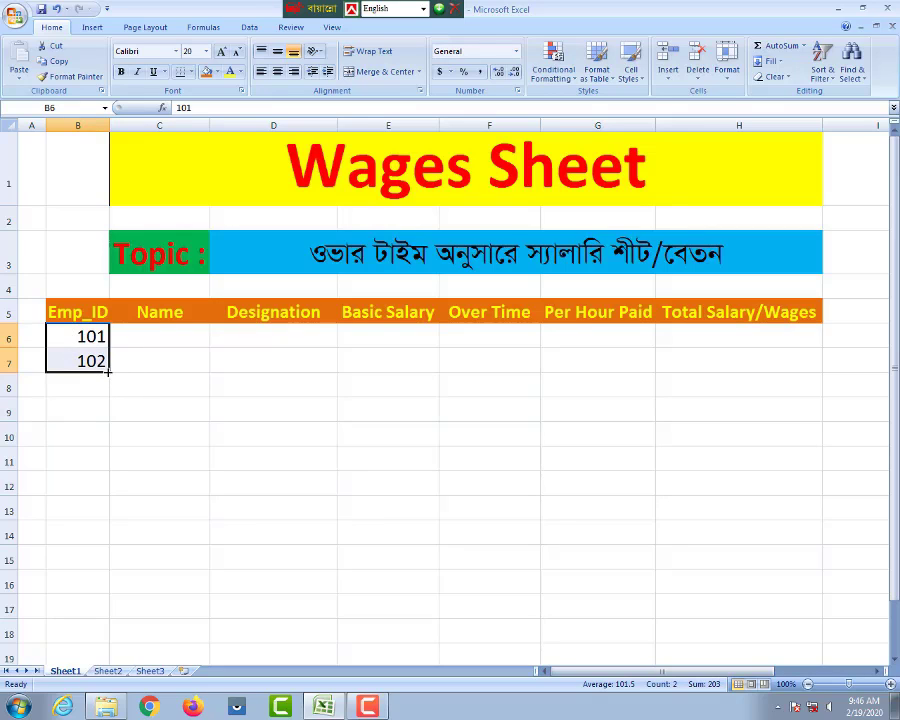
left_click_drag(109, 371, 125, 547)
left_click(292, 540)
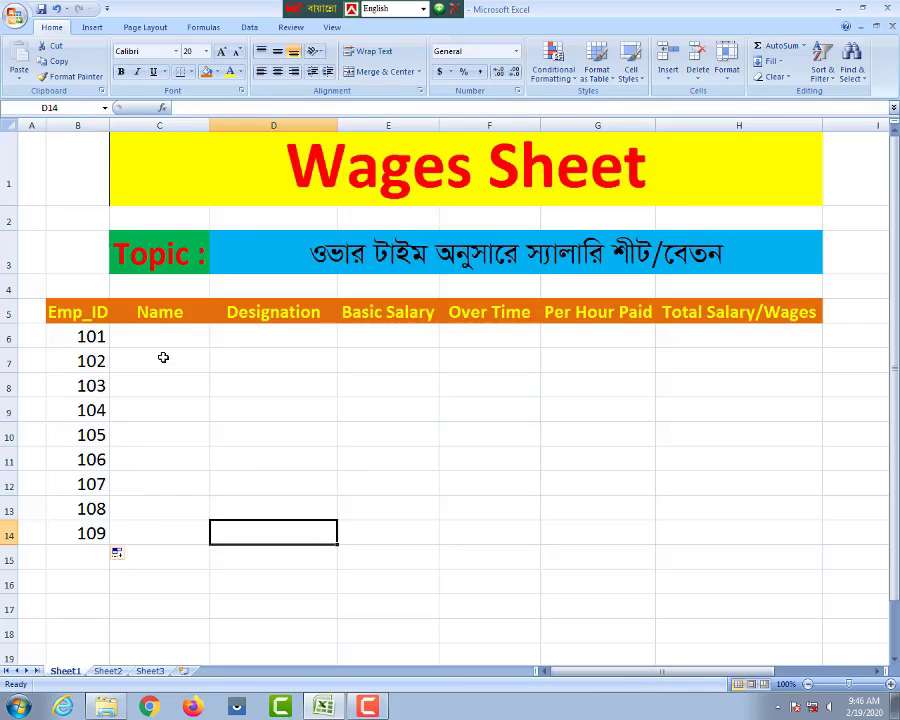
Step: Enter the first two employees' names in cells C6 and C7
left_click(160, 340)
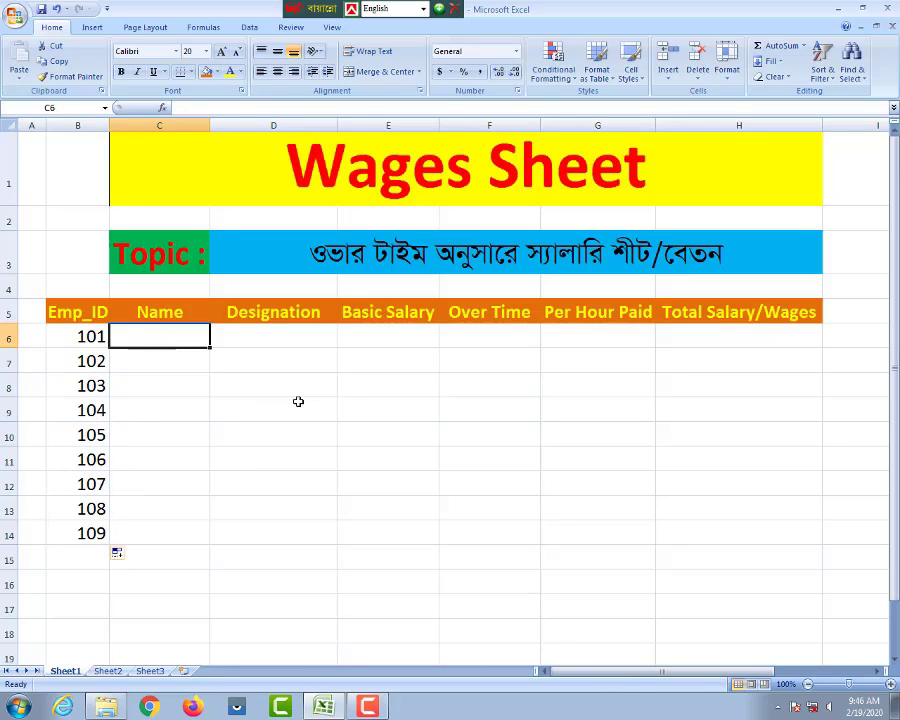
type("An")
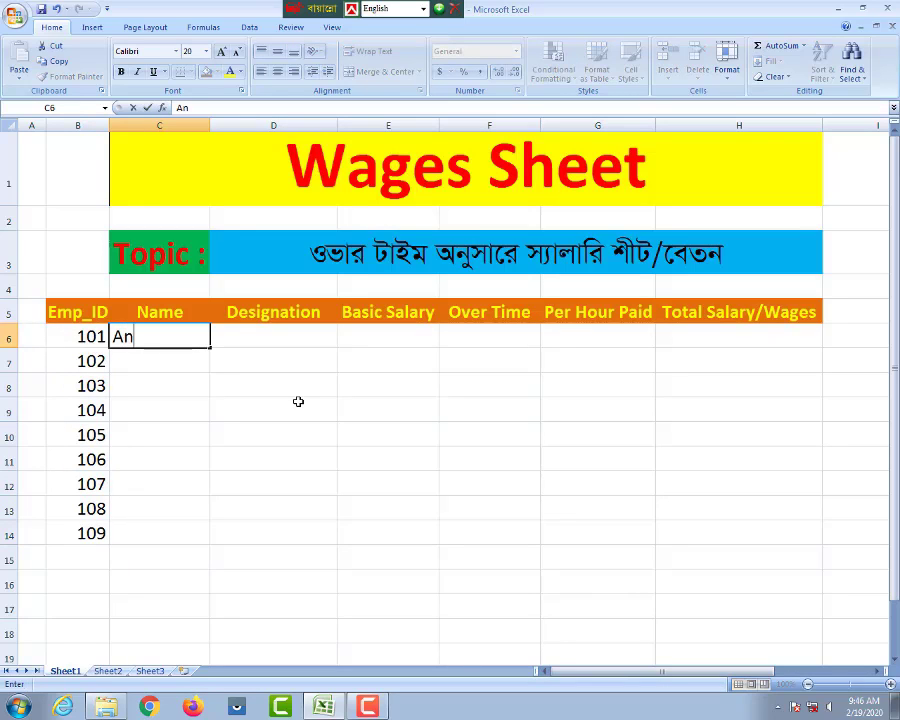
type("ik")
key("Return")
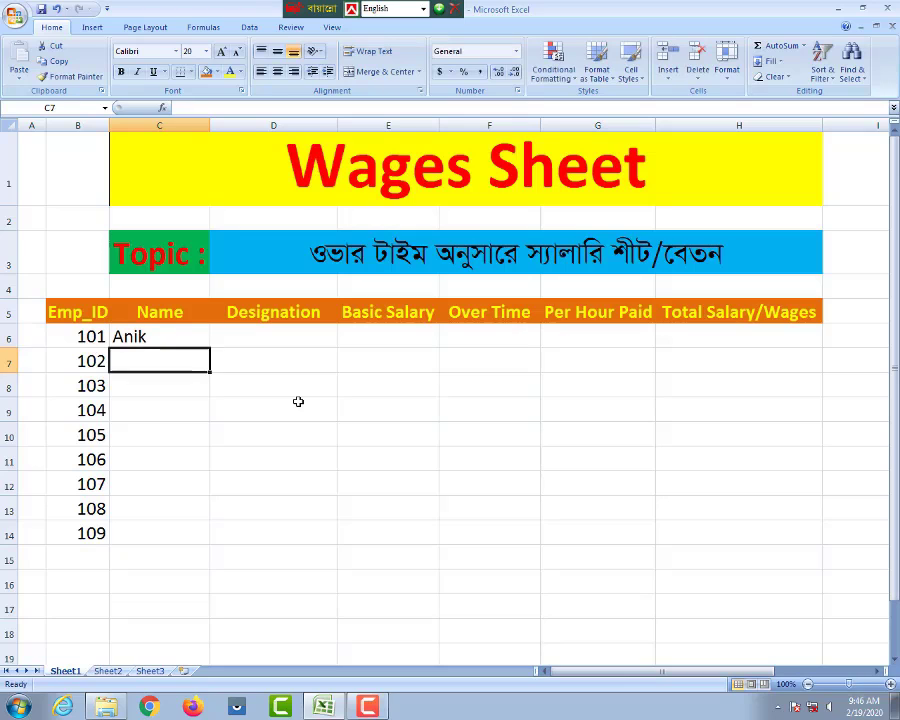
type("Reh")
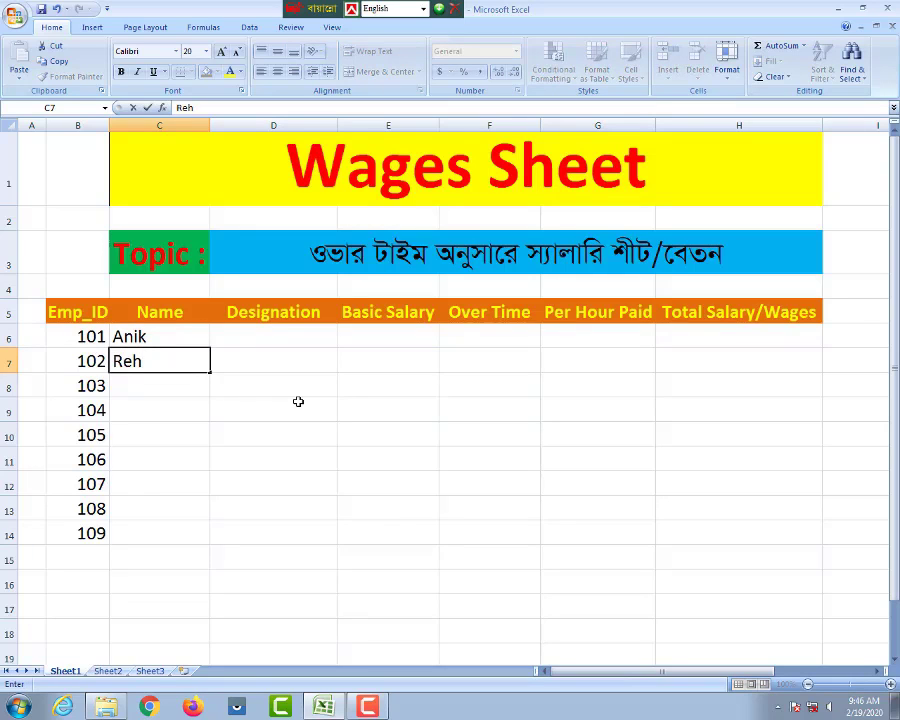
type("an")
key("Return")
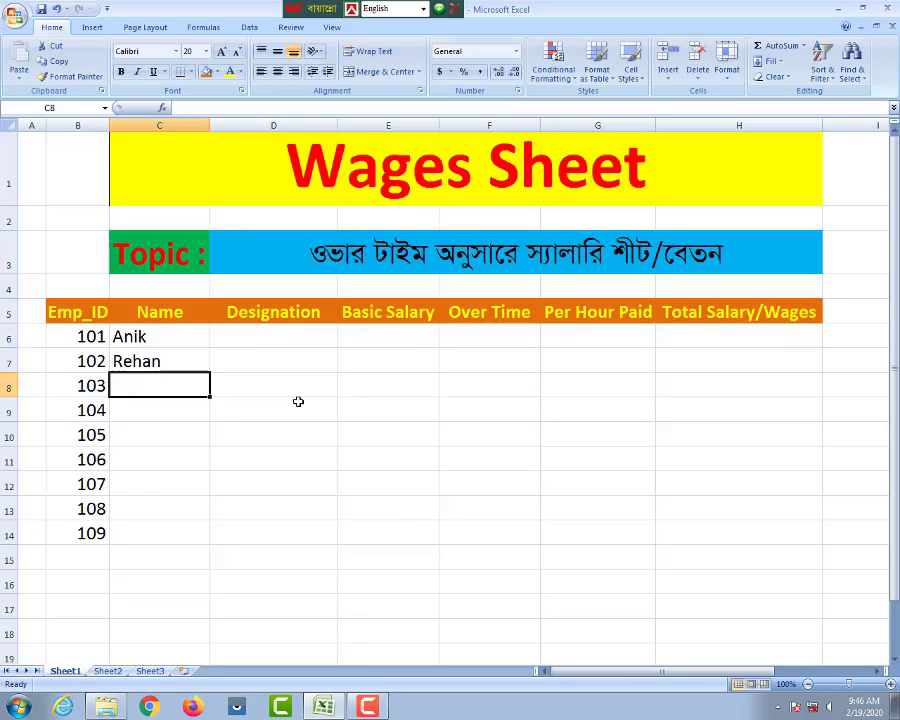
Step: Enter the names of the employees with IDs 103 to 105 in cells C8 to C10
type("Aro")
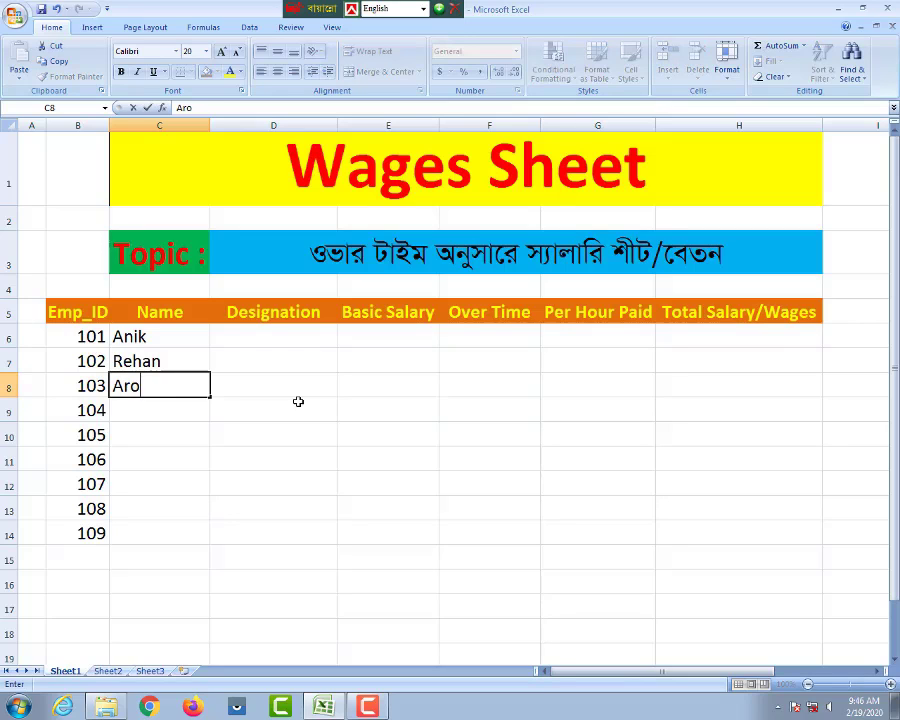
type("jit")
key("Return")
type("Im")
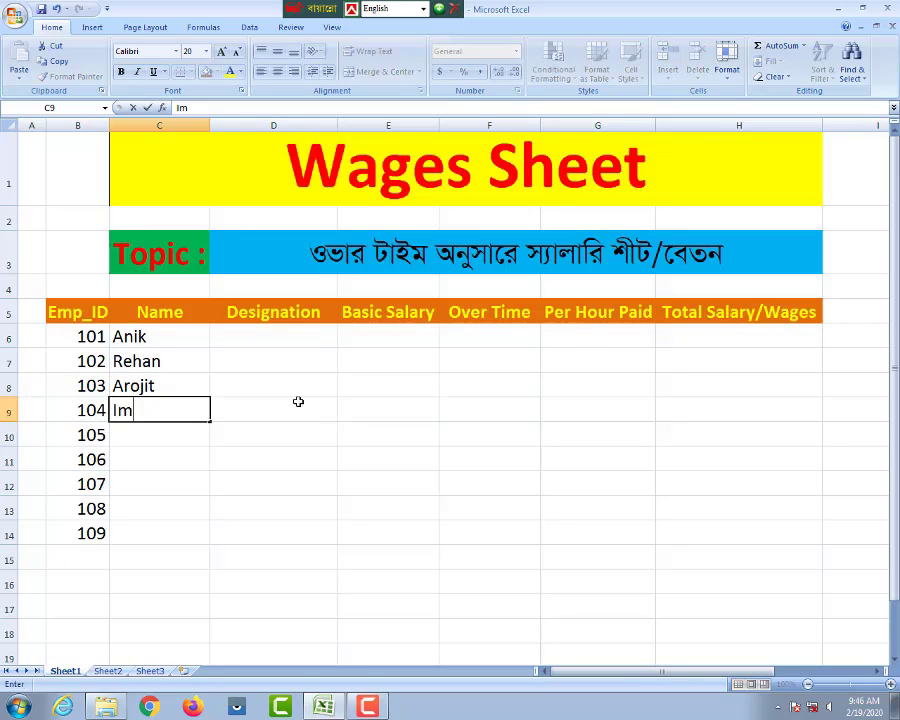
type("ran")
key("Return")
type("Shawon")
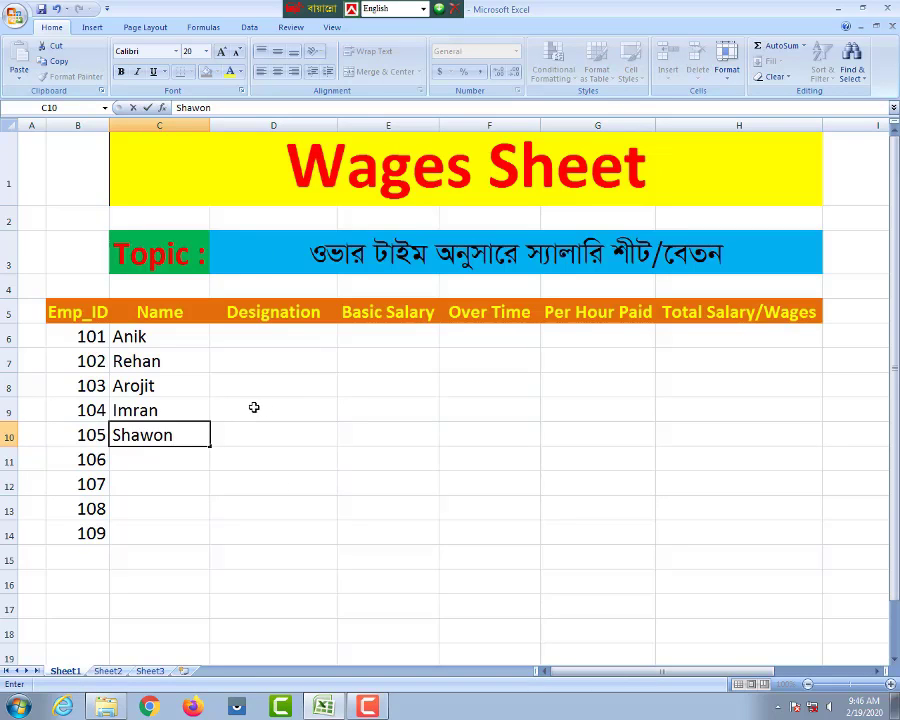
left_click(294, 410)
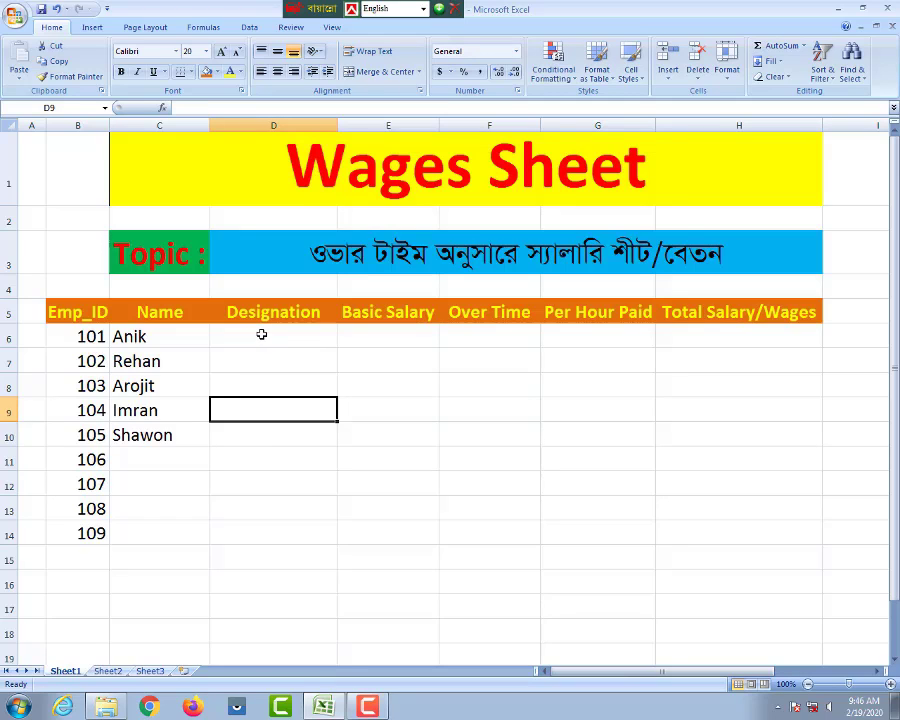
left_click_drag(261, 334, 277, 528)
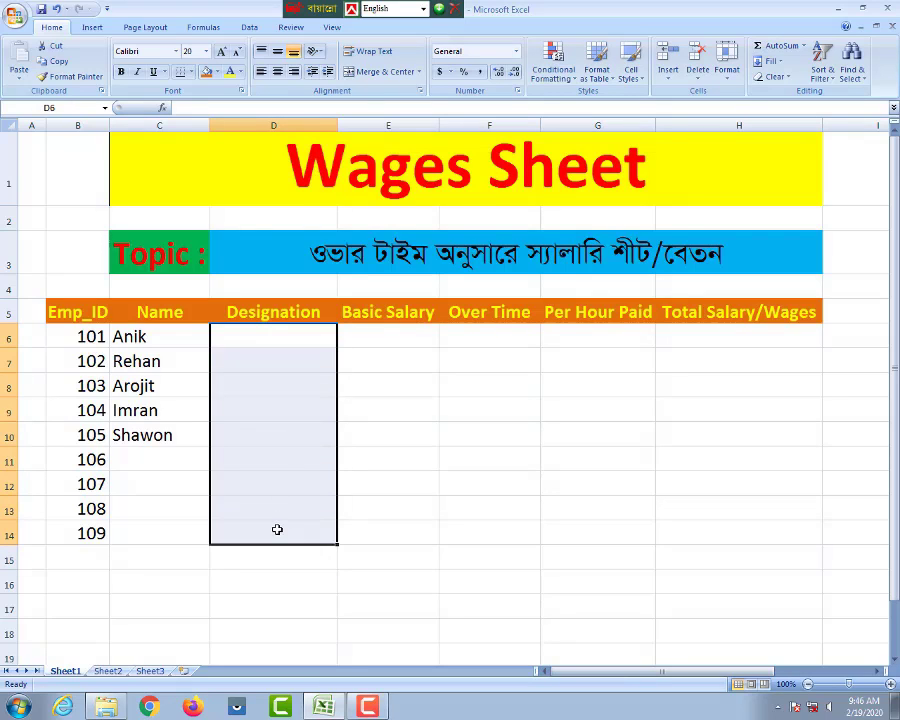
left_click(420, 486)
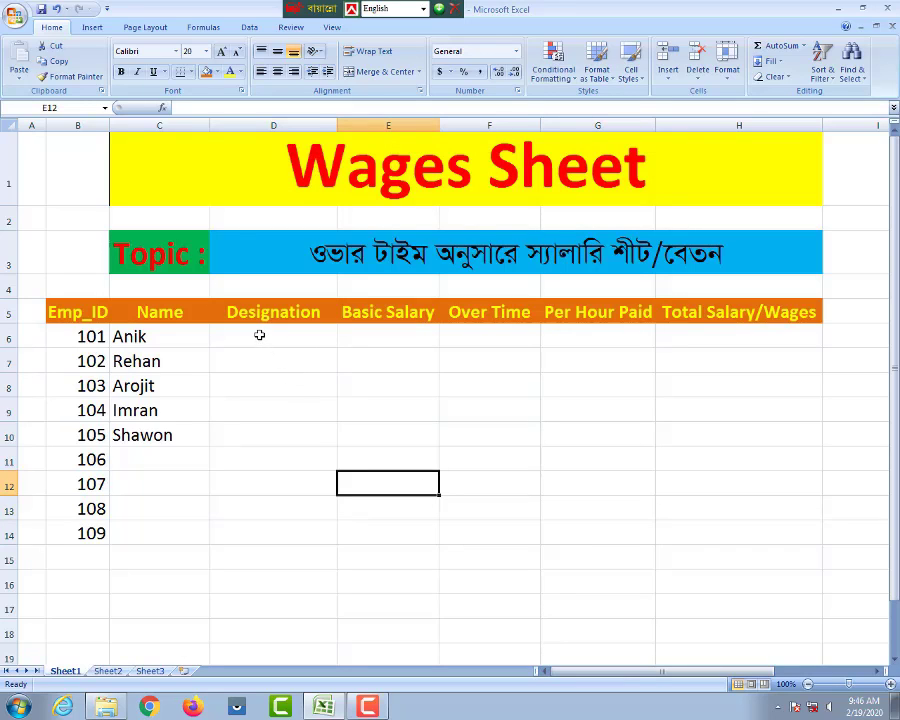
left_click_drag(259, 335, 277, 533)
left_click(400, 453)
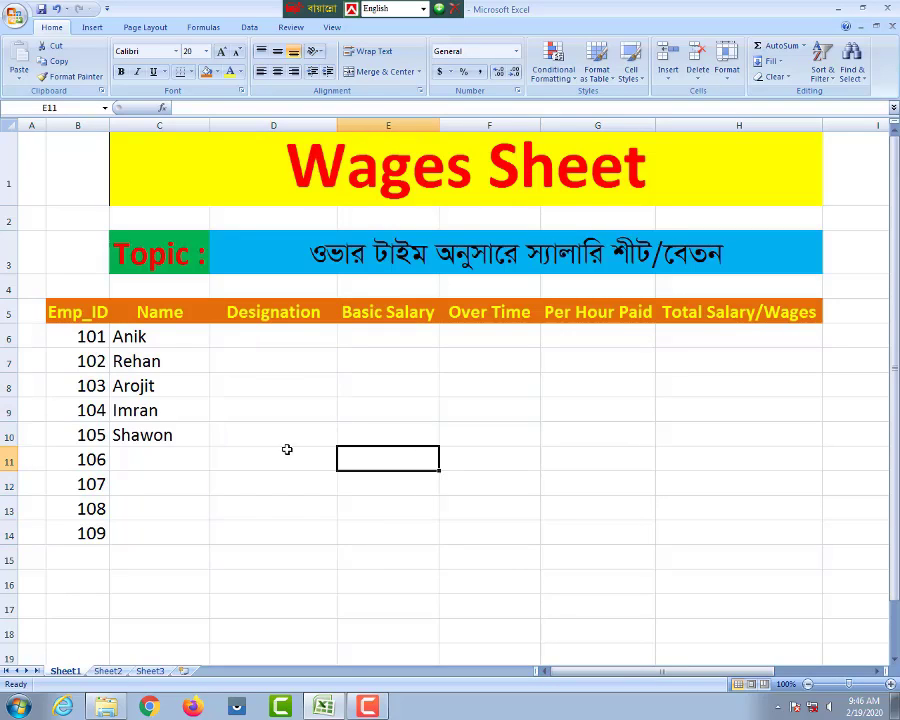
Step: Start data validation for the Designation cells D6:D14 and set the allowed values to List
left_click_drag(249, 334, 272, 532)
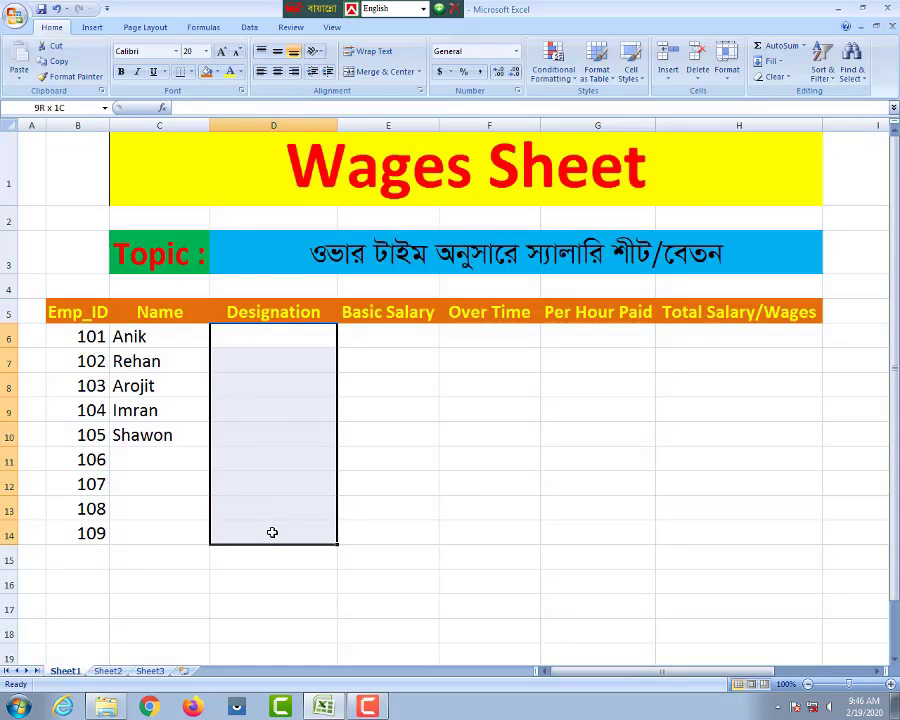
left_click_drag(272, 532, 276, 528)
left_click(250, 28)
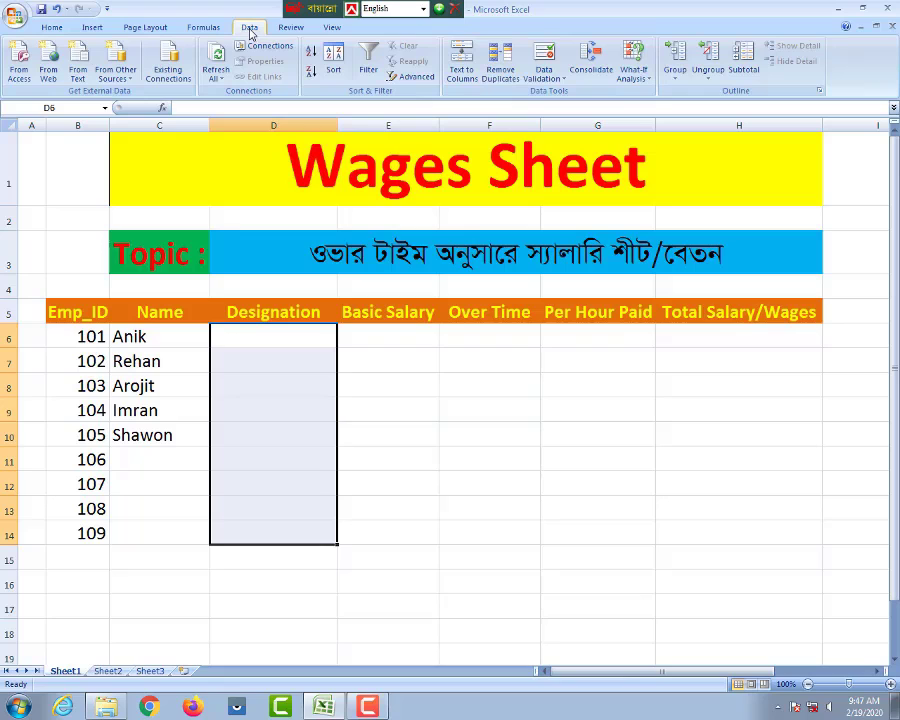
left_click(562, 80)
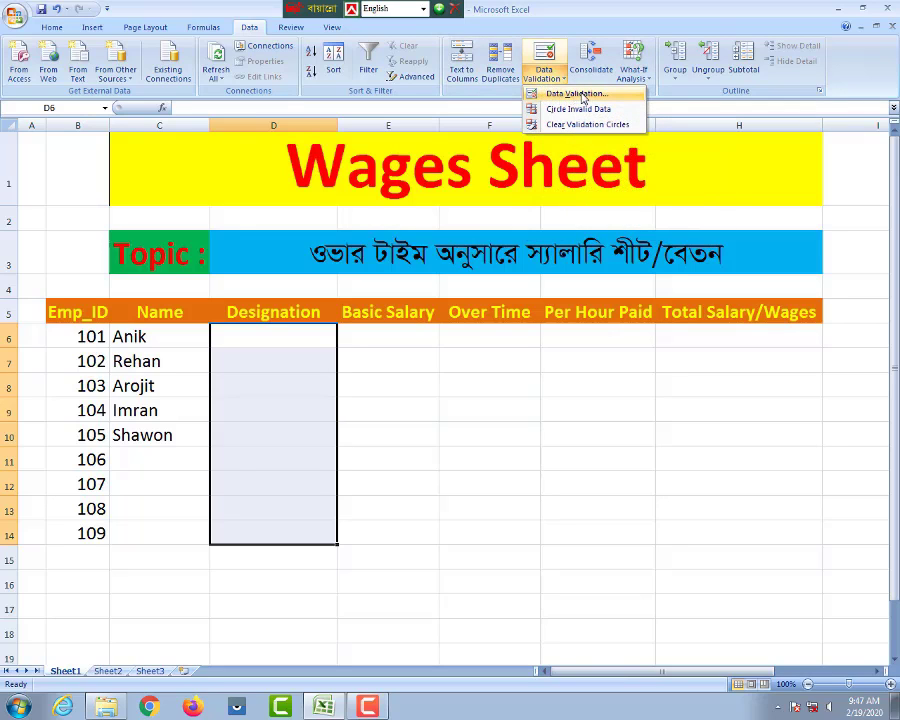
left_click(580, 94)
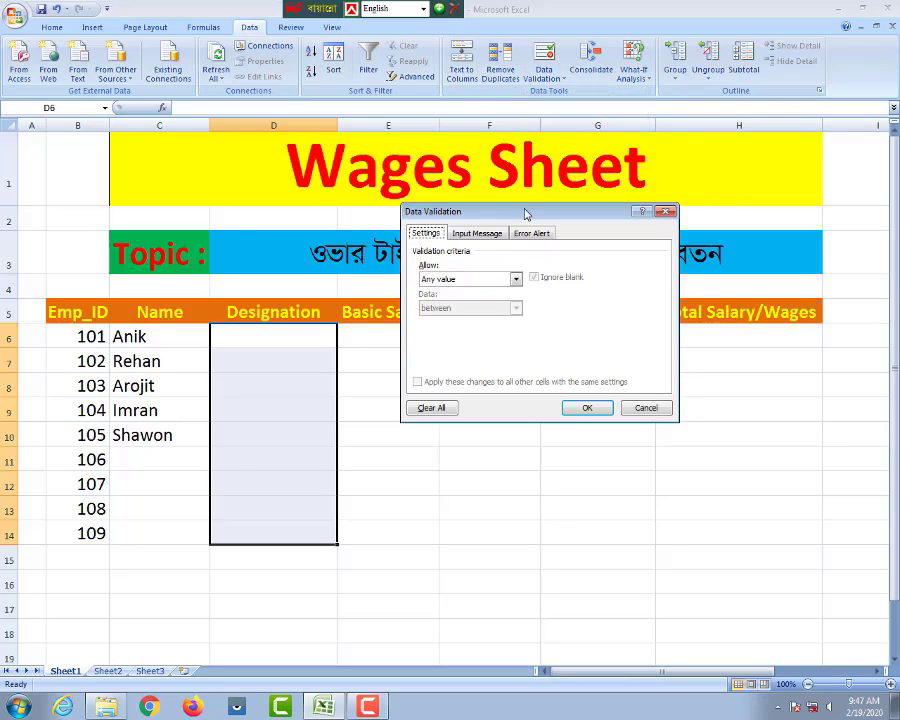
left_click_drag(525, 214, 534, 281)
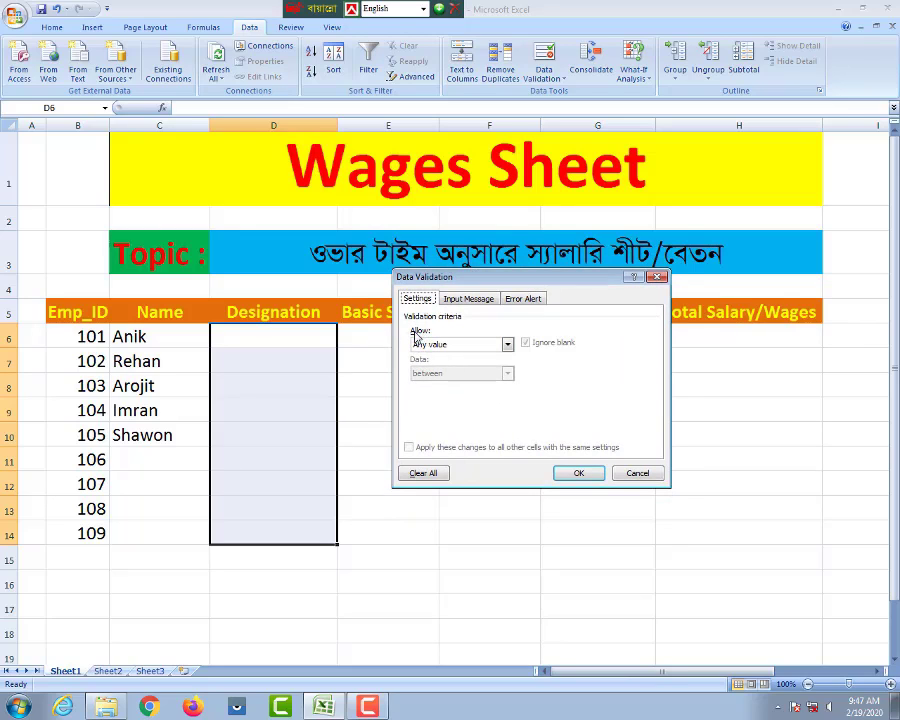
left_click(507, 345)
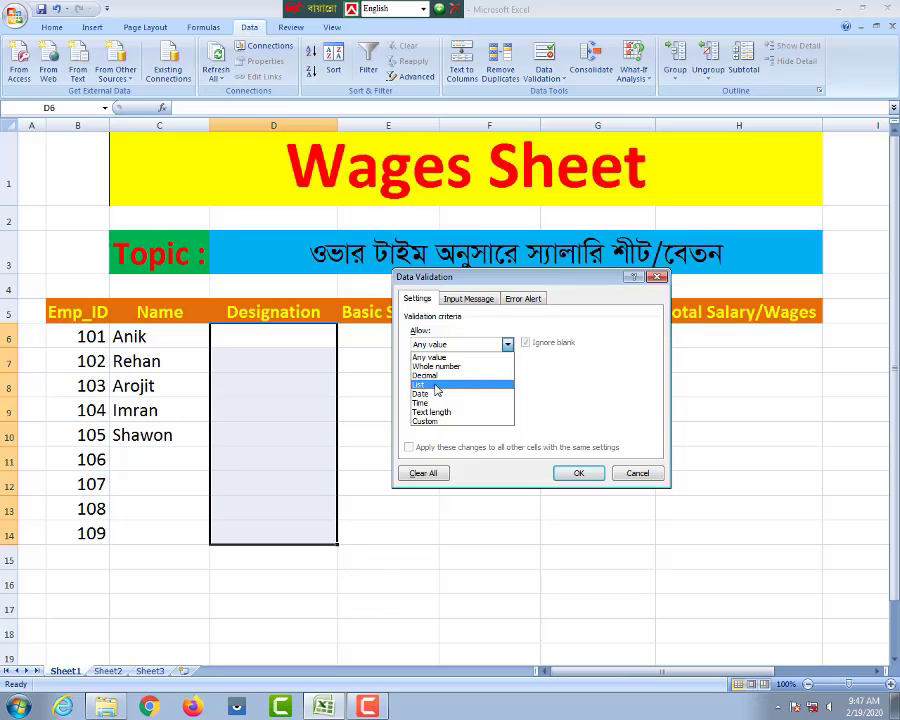
left_click(436, 388)
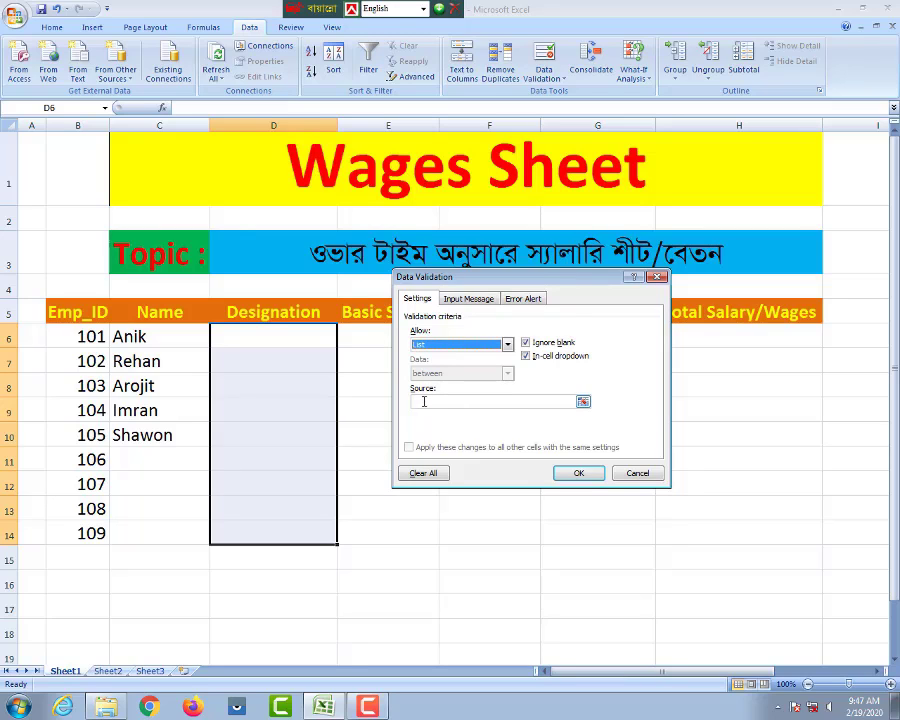
Step: Set the validation list's source to the job titles in J5:J9 and apply it
left_click(424, 401)
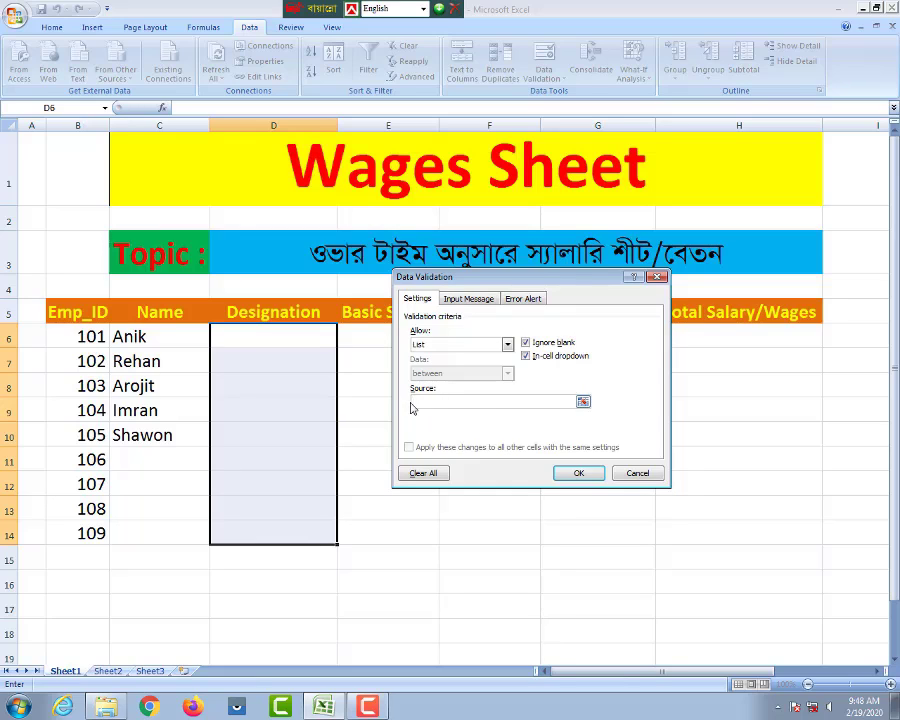
left_click(477, 405)
left_click_drag(613, 676, 735, 668)
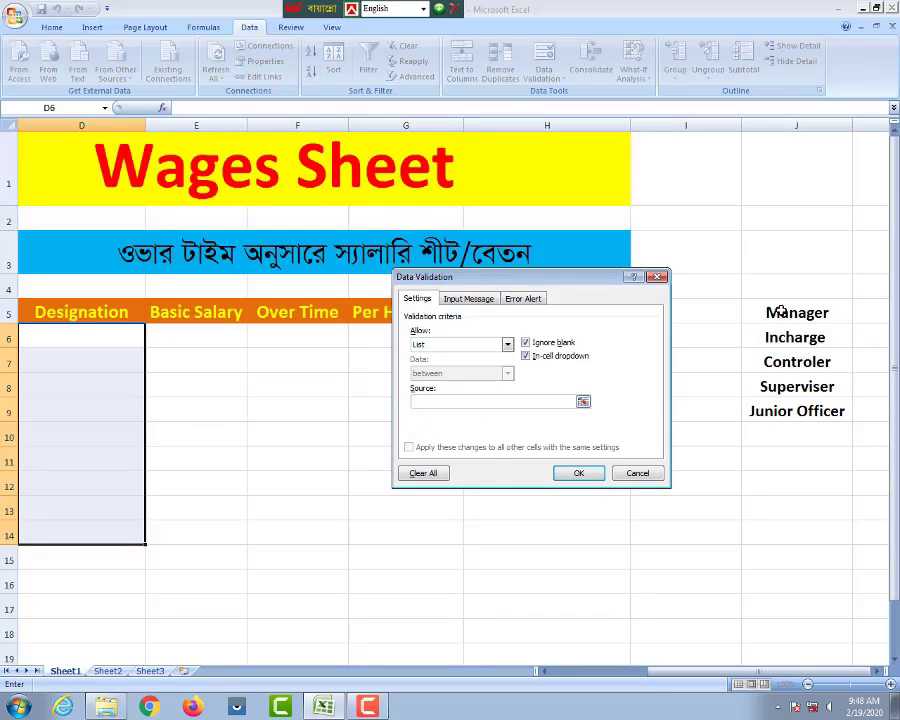
left_click_drag(779, 311, 780, 410)
left_click_drag(692, 671, 605, 681)
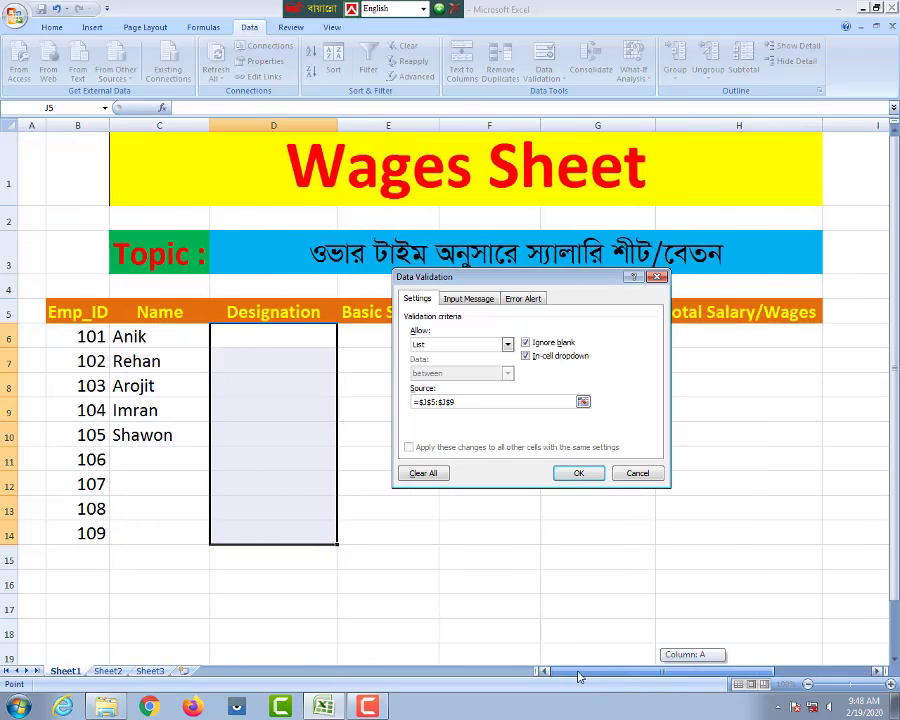
left_click(577, 474)
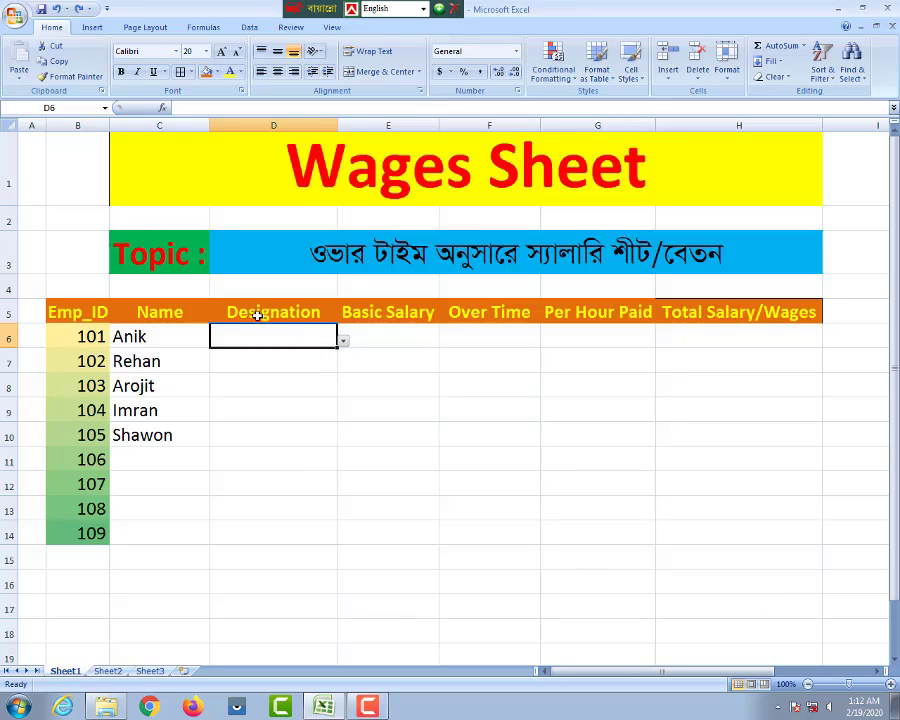
Step: Check the job titles offered by the Designation drop-down in cell D6 without choosing one
left_click(342, 342)
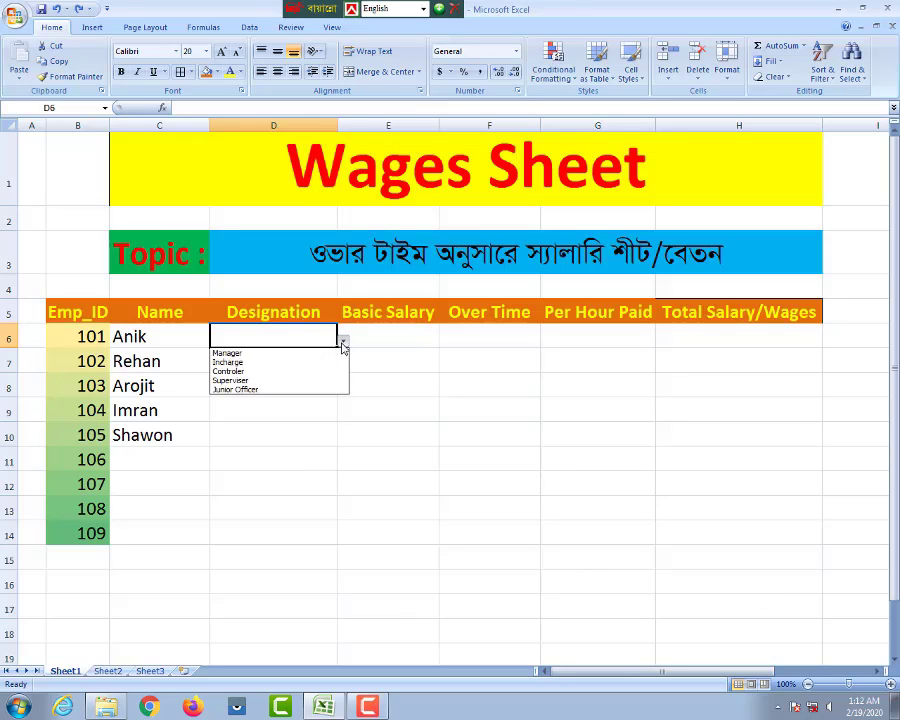
left_click(254, 413)
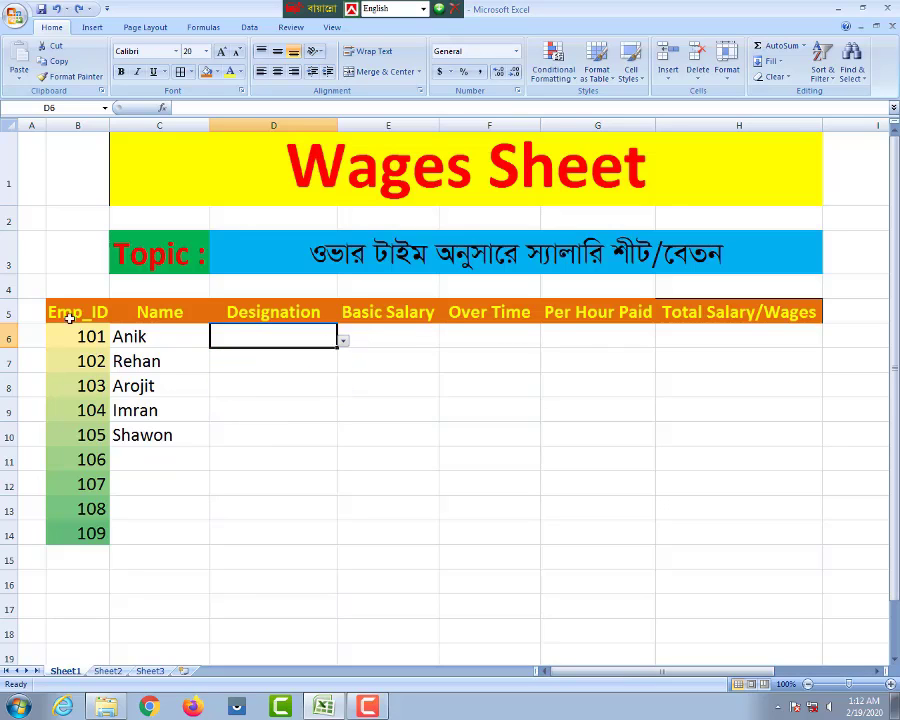
Step: Apply all borders to the table range B5:H14 and to the cells G15:H16 below it
left_click_drag(68, 311, 719, 536)
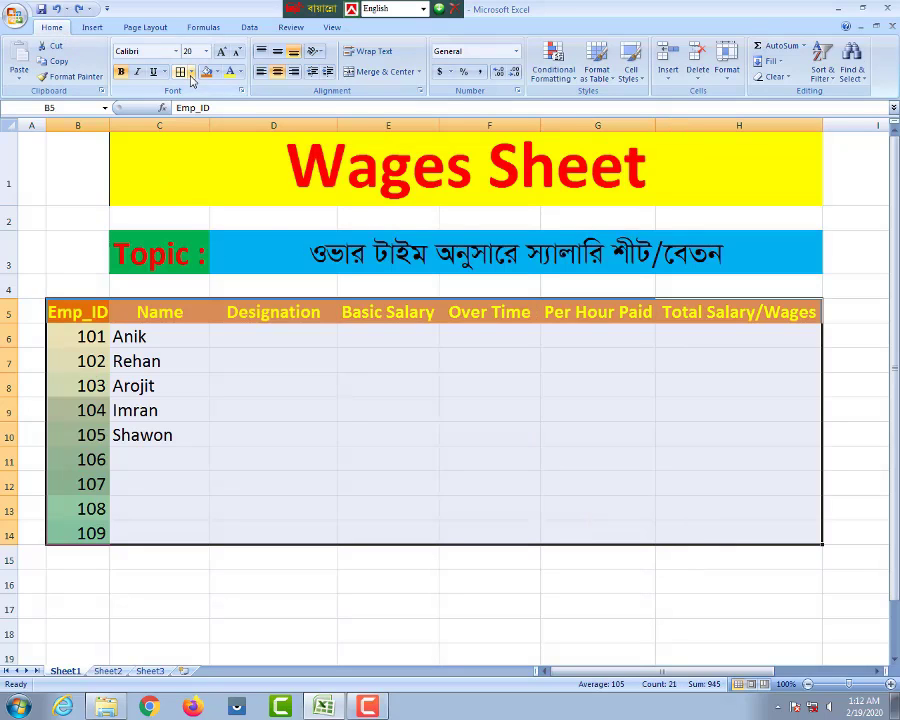
left_click(192, 80)
left_click(205, 183)
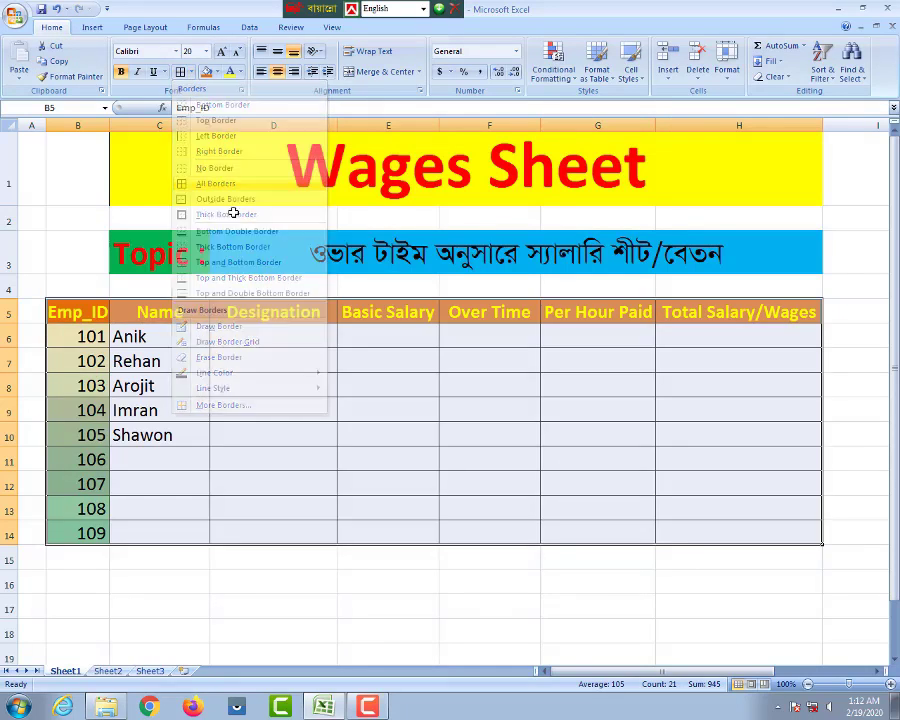
left_click(679, 596)
left_click_drag(601, 557, 737, 592)
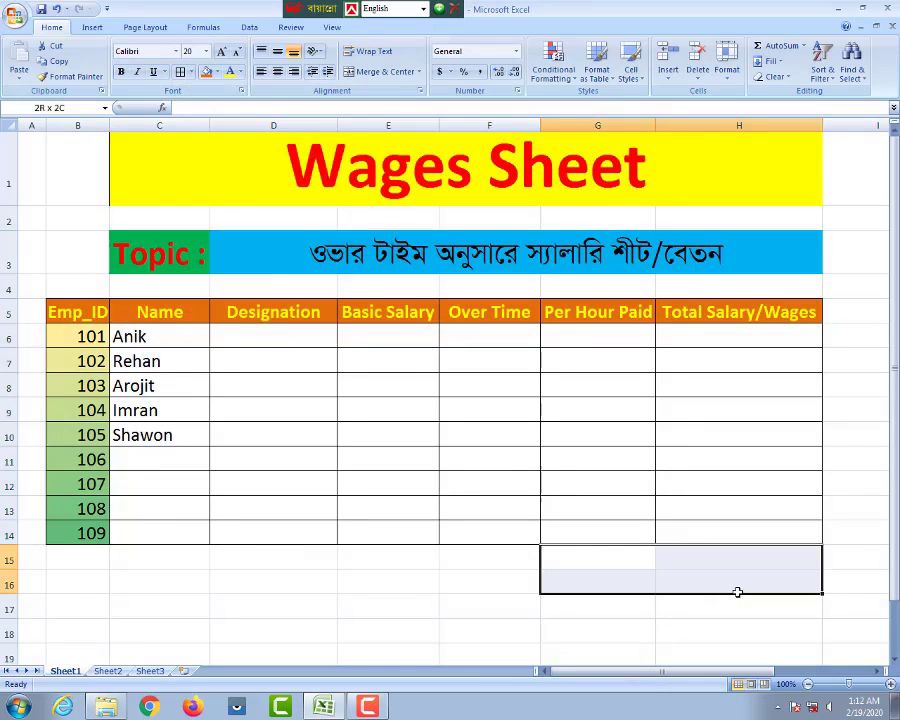
left_click(180, 72)
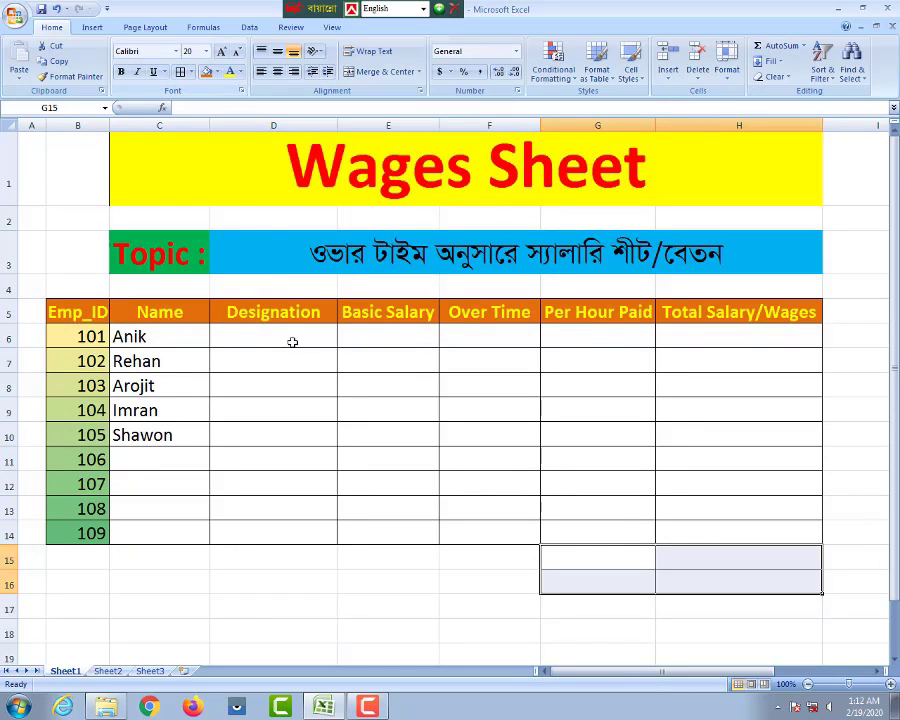
Step: Centre the contents of the whole table range B5:H16 horizontally
left_click(331, 384)
left_click_drag(281, 452, 288, 430)
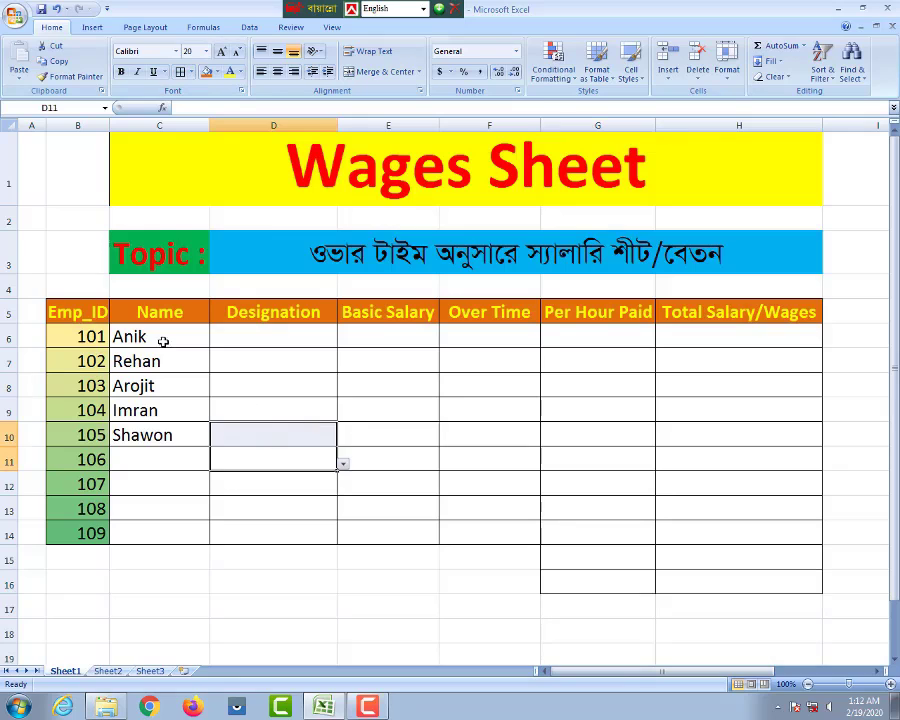
left_click_drag(54, 309, 720, 590)
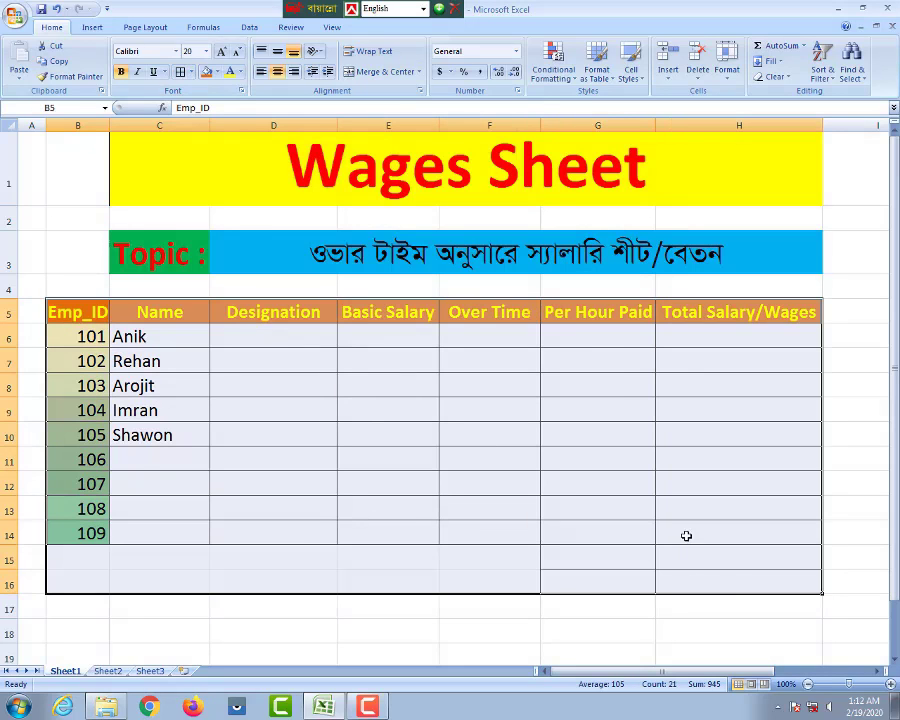
left_click(279, 74)
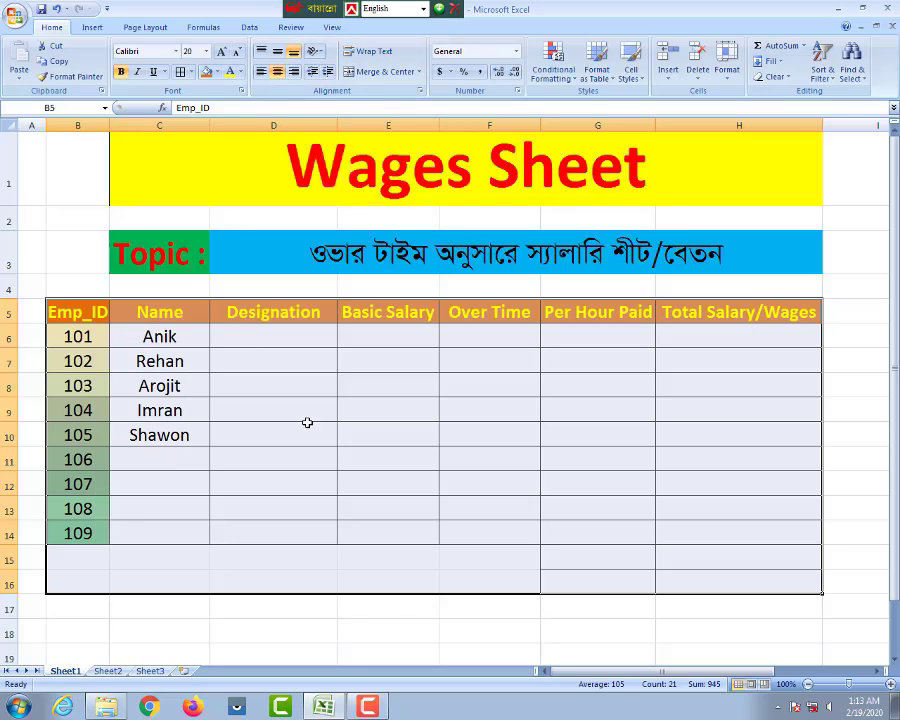
Step: Choose Manager as the designation of employee 101 in cell D6
left_click(283, 360)
left_click(262, 338)
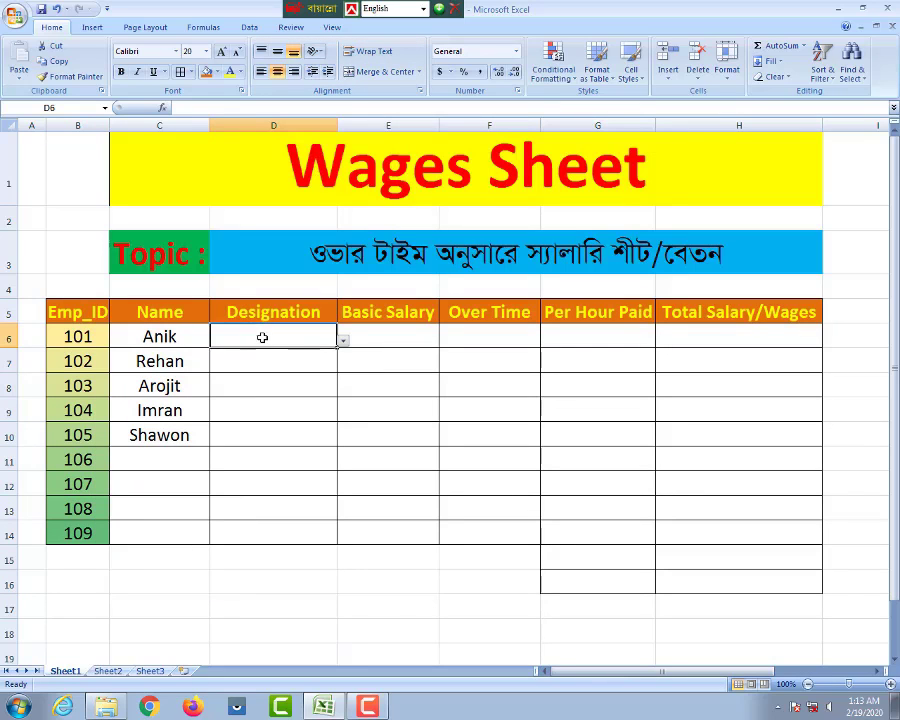
left_click(343, 340)
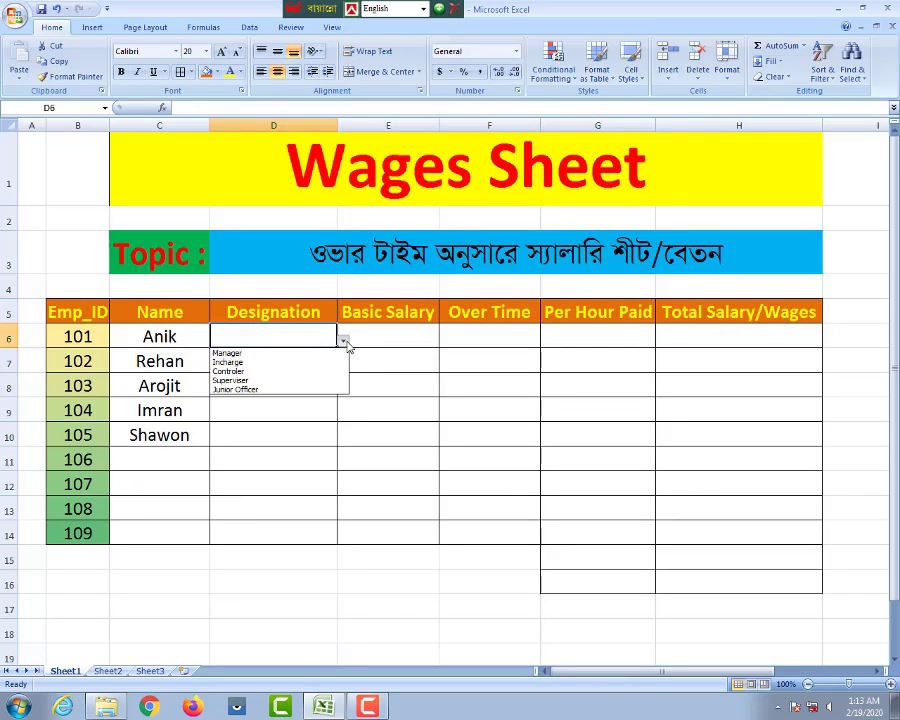
left_click(245, 354)
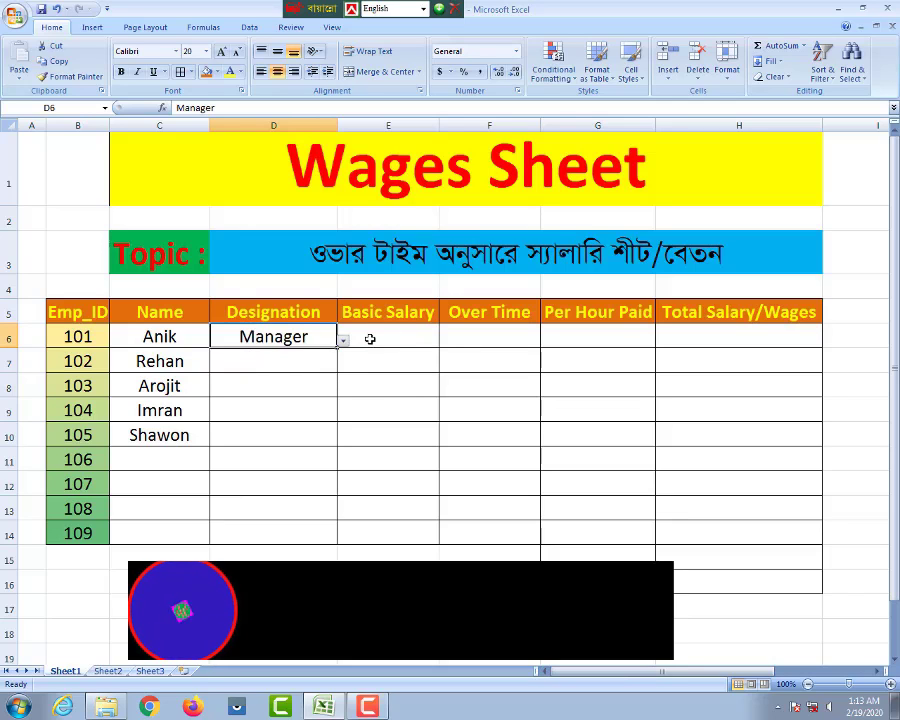
Step: Enter a basic salary of 25500 in E6 and an overtime value of 2 in F6 for employee 101
left_click(373, 343)
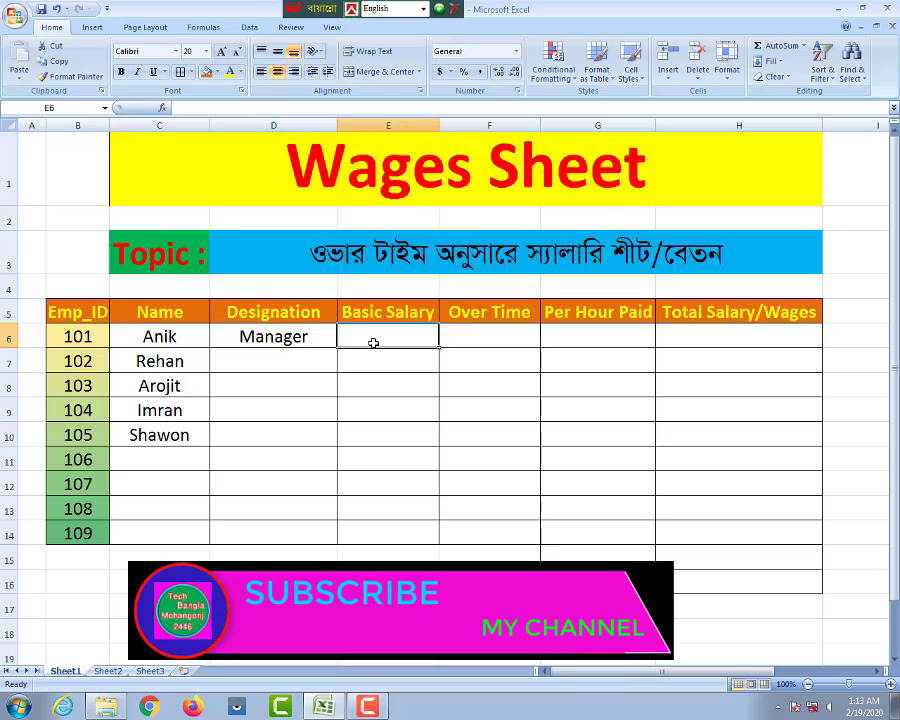
type("25500")
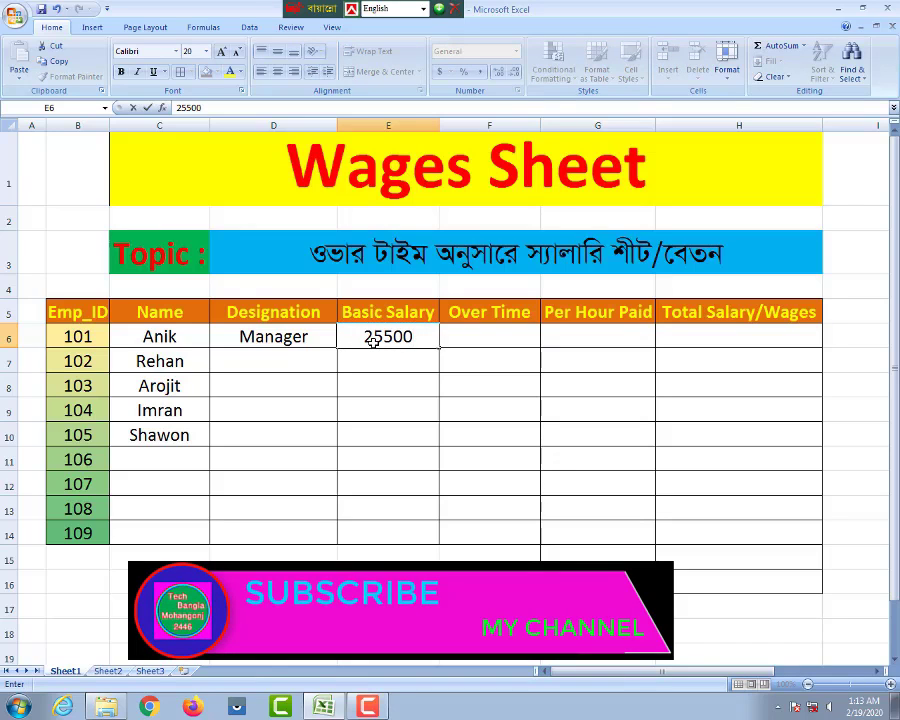
key("Tab")
left_click(384, 362)
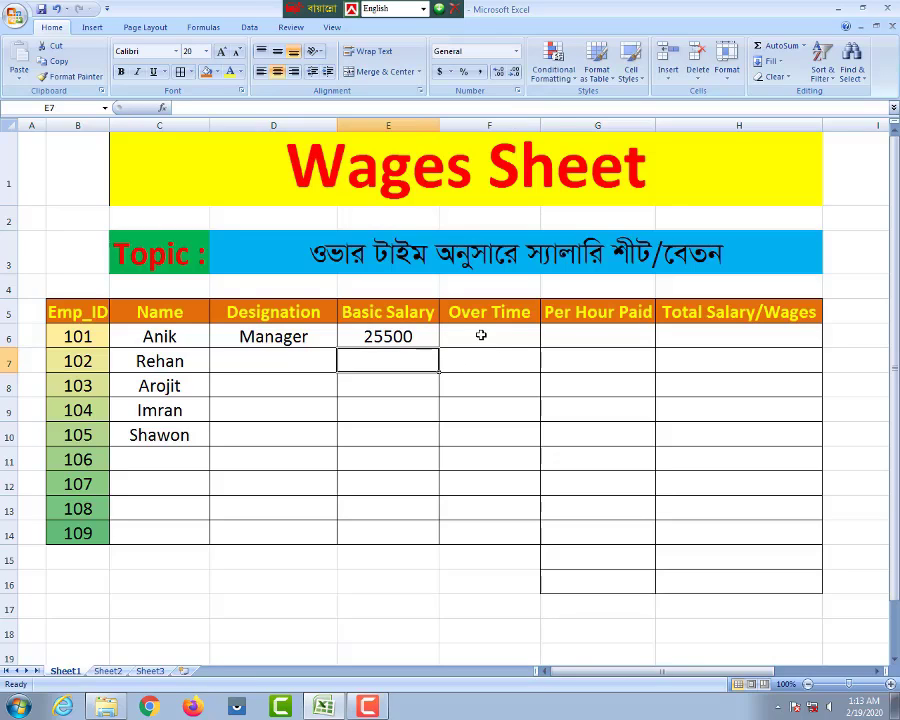
left_click(484, 336)
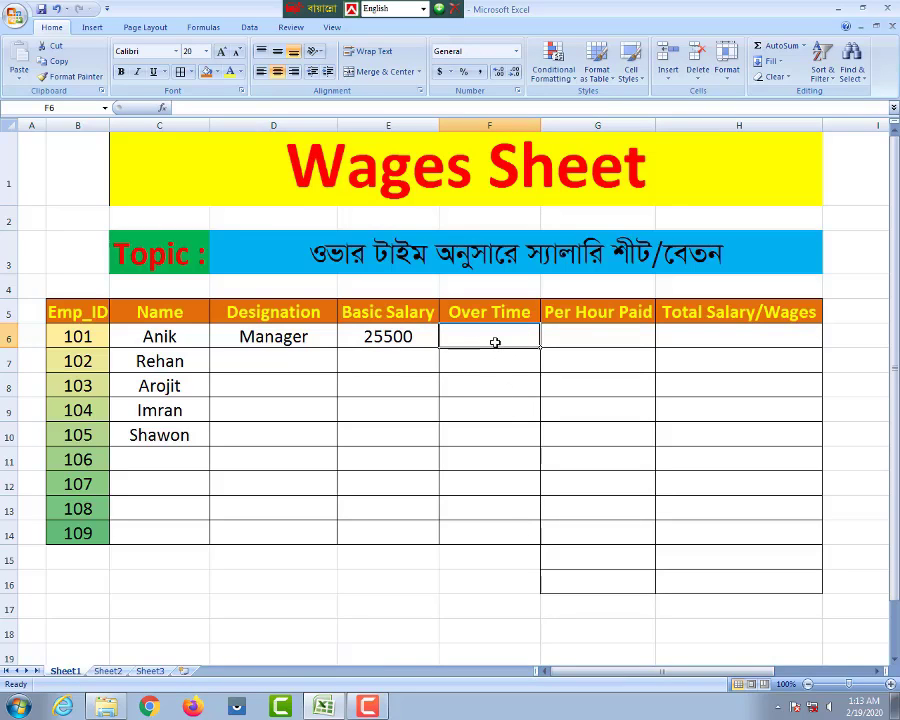
type("2")
key("Tab")
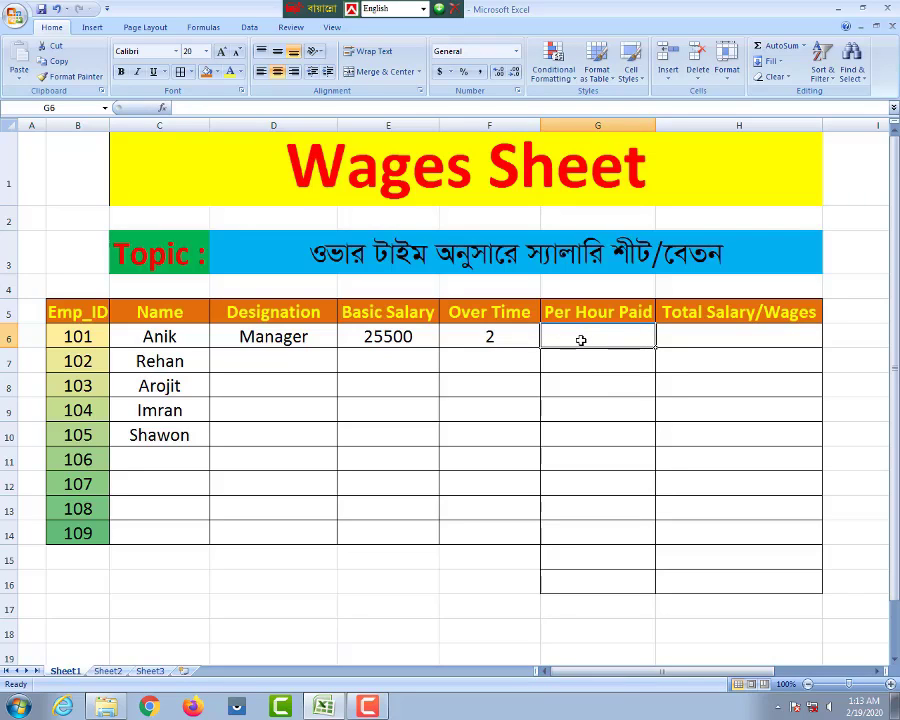
Step: Calculate the overtime pay in G6 with the formula =F6*50
type("=")
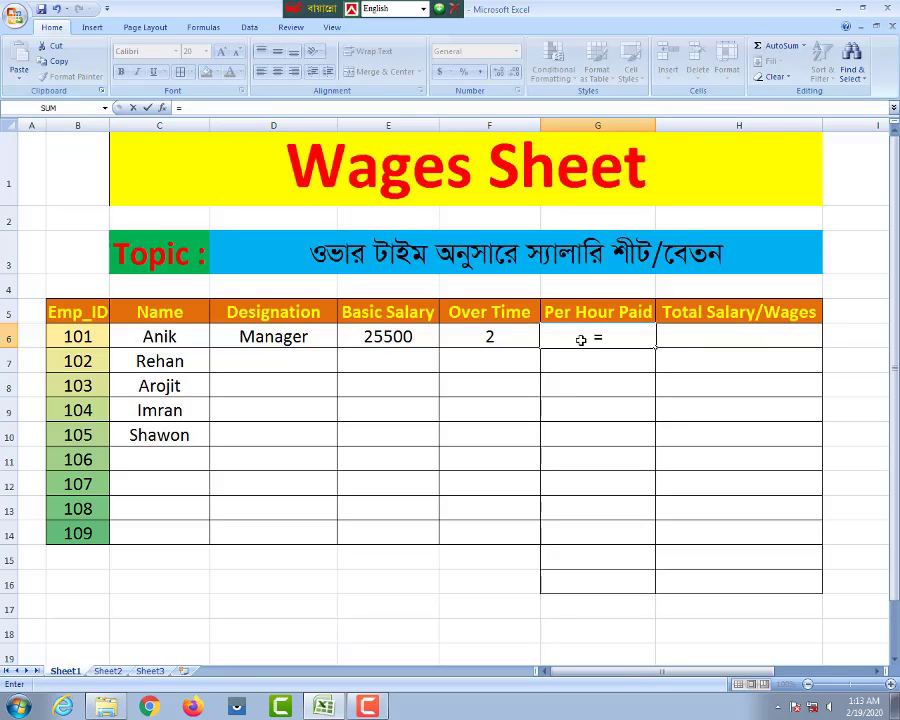
left_click(487, 337)
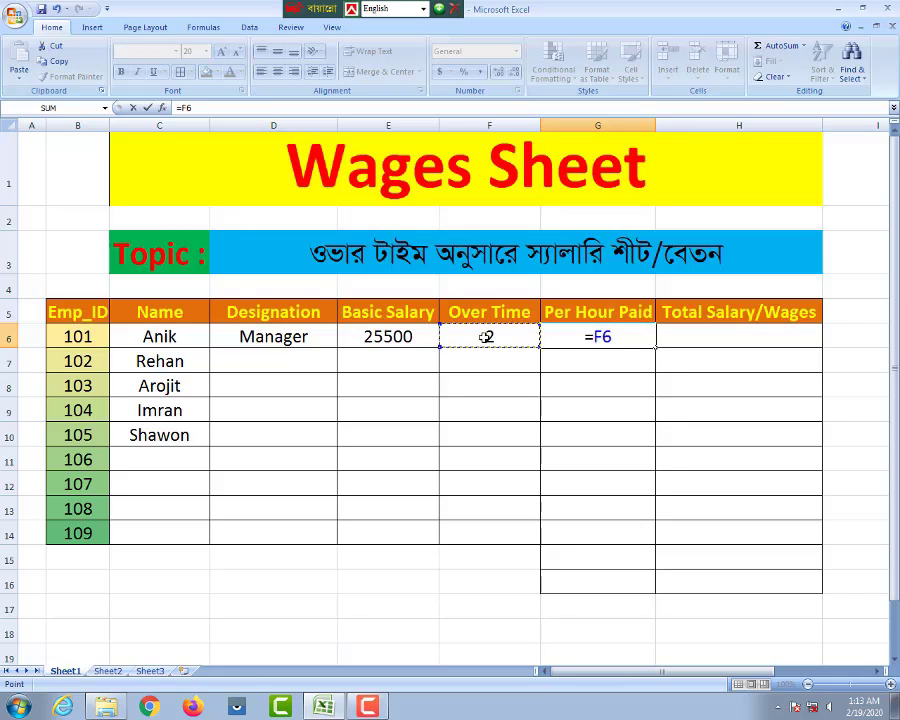
type("*50")
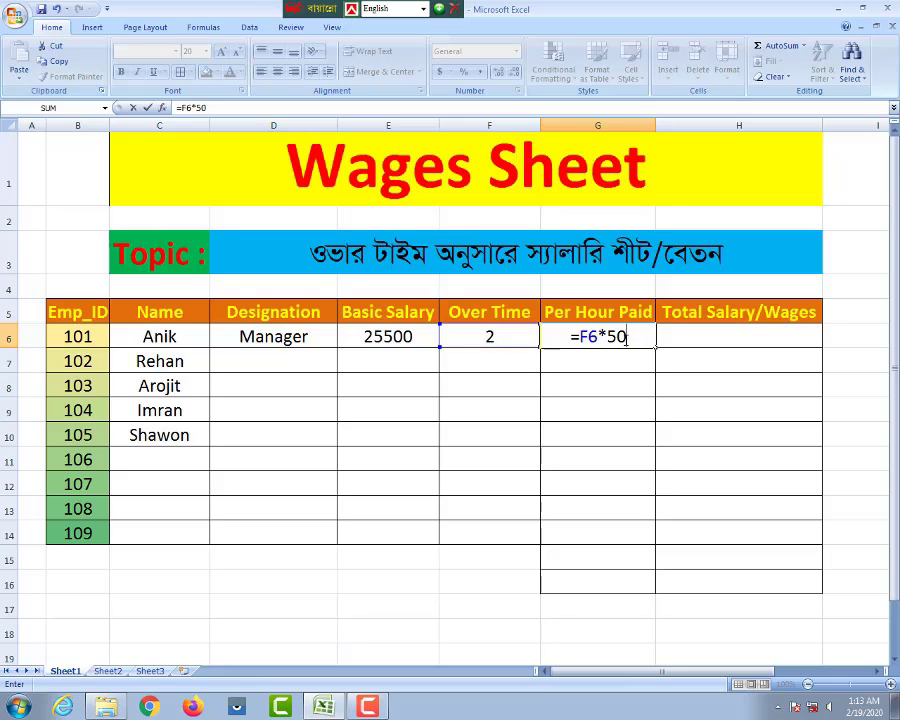
key("Return")
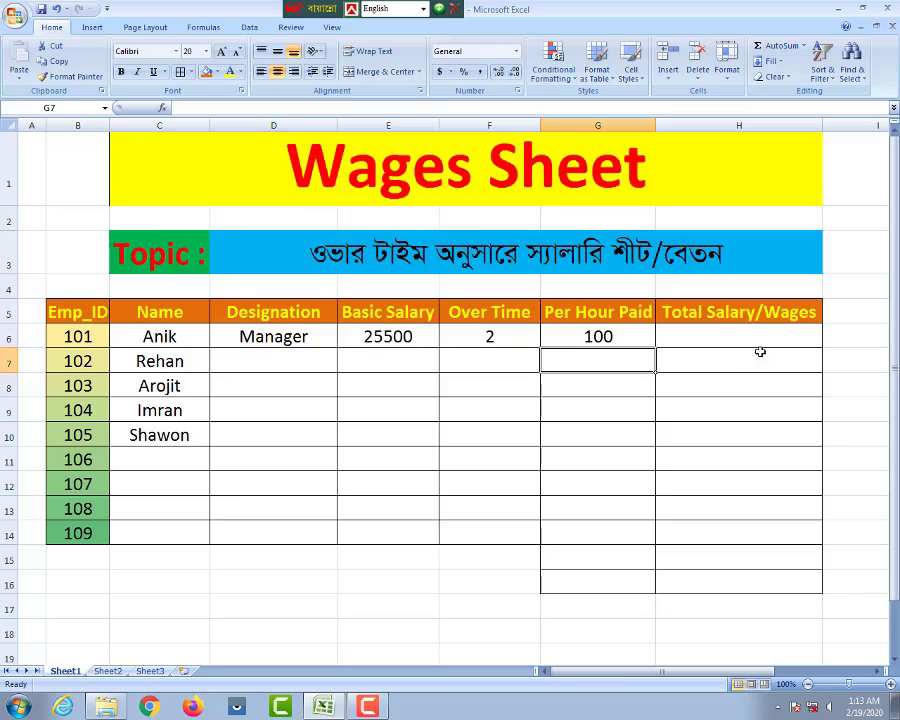
Step: Calculate the total salary of employee 101 in H6 with the formula =E6+G6
left_click(703, 339)
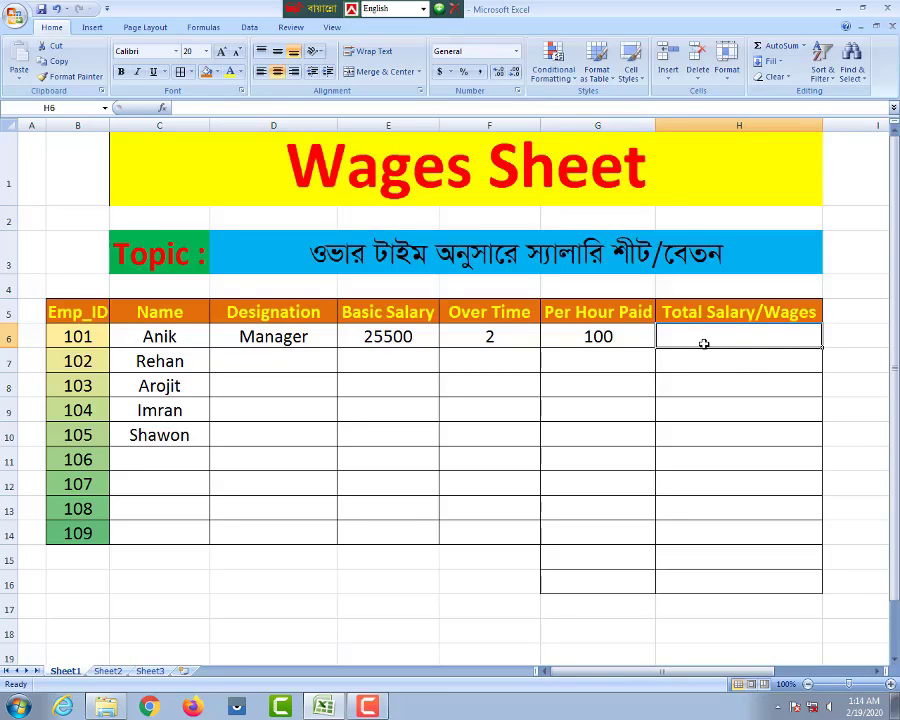
type("=")
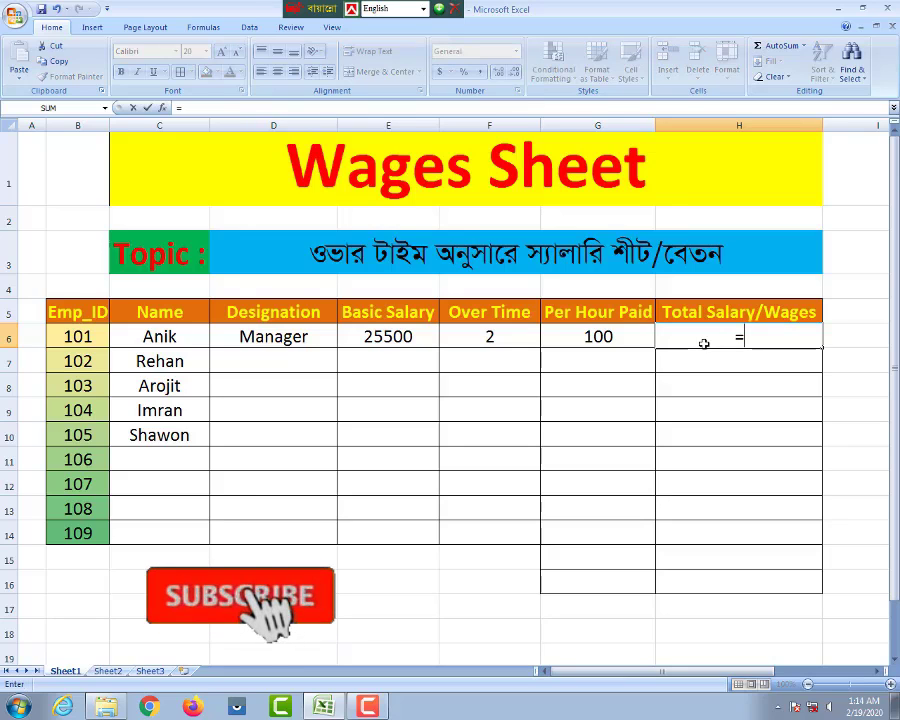
left_click(377, 337)
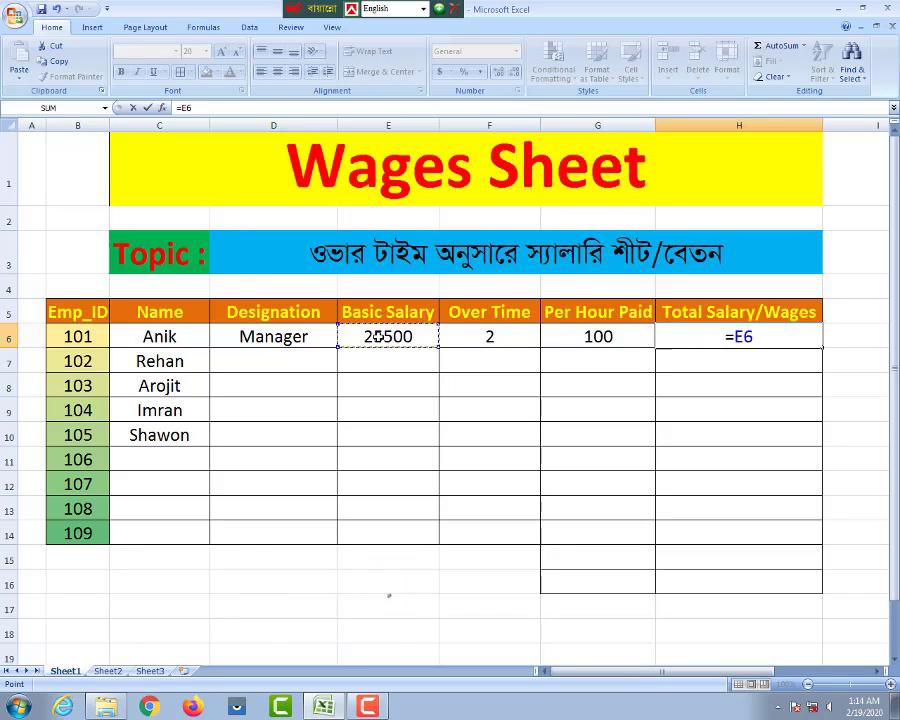
type("+")
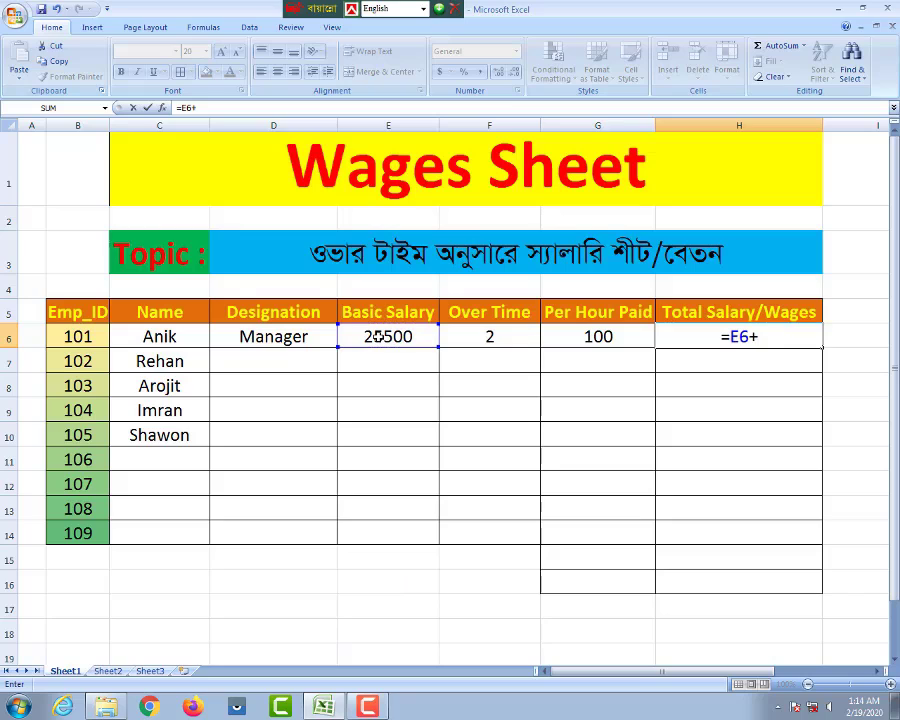
left_click(591, 337)
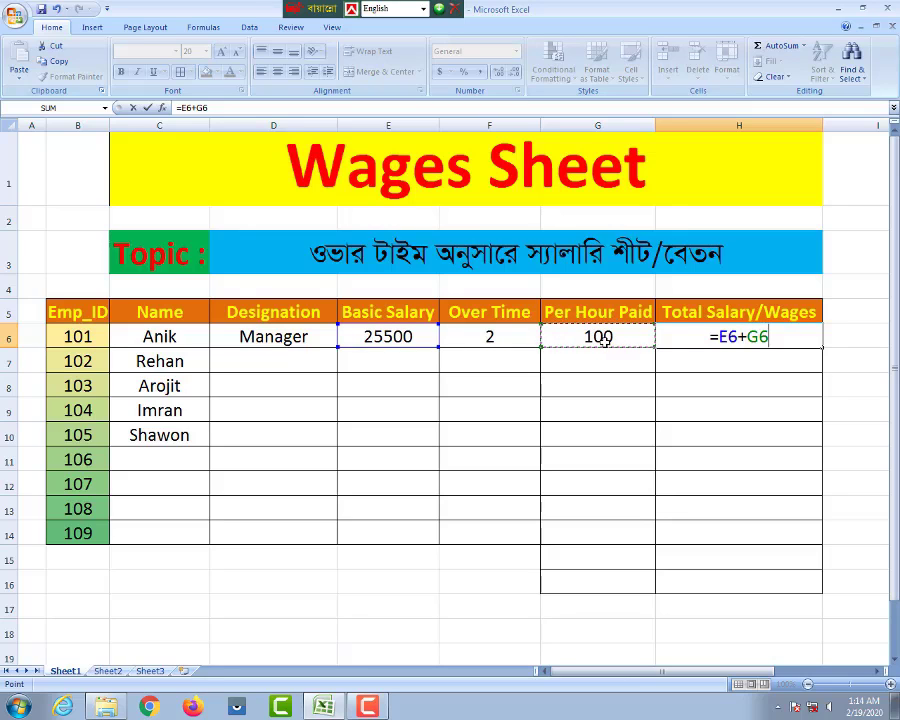
key("Return")
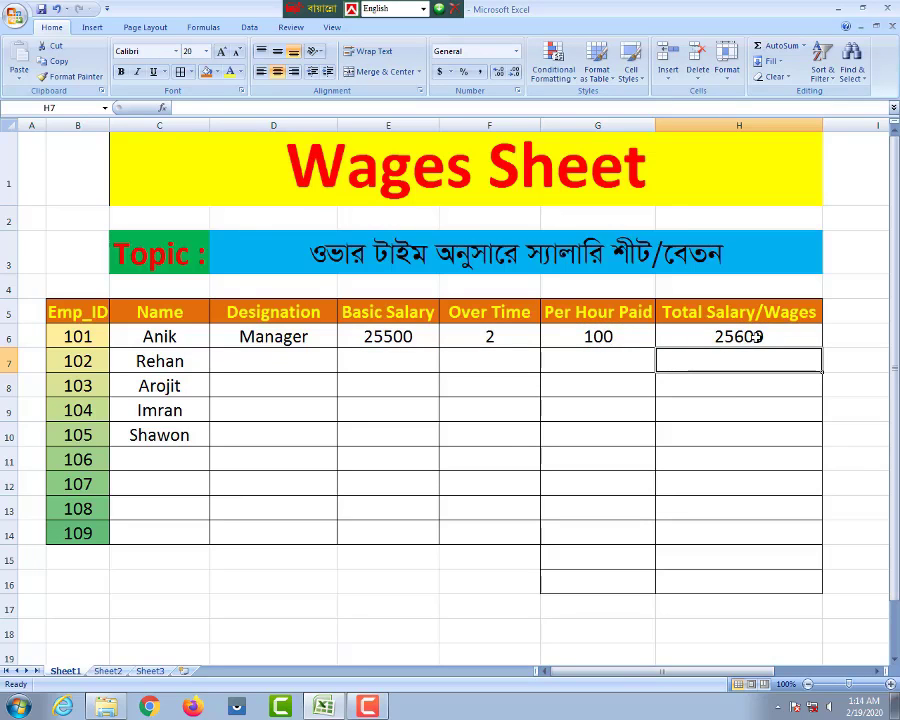
Step: Fill the Total Salary/Wages formula from H6 and the Per Hour Paid formula from G6 down to row 14
left_click(757, 337)
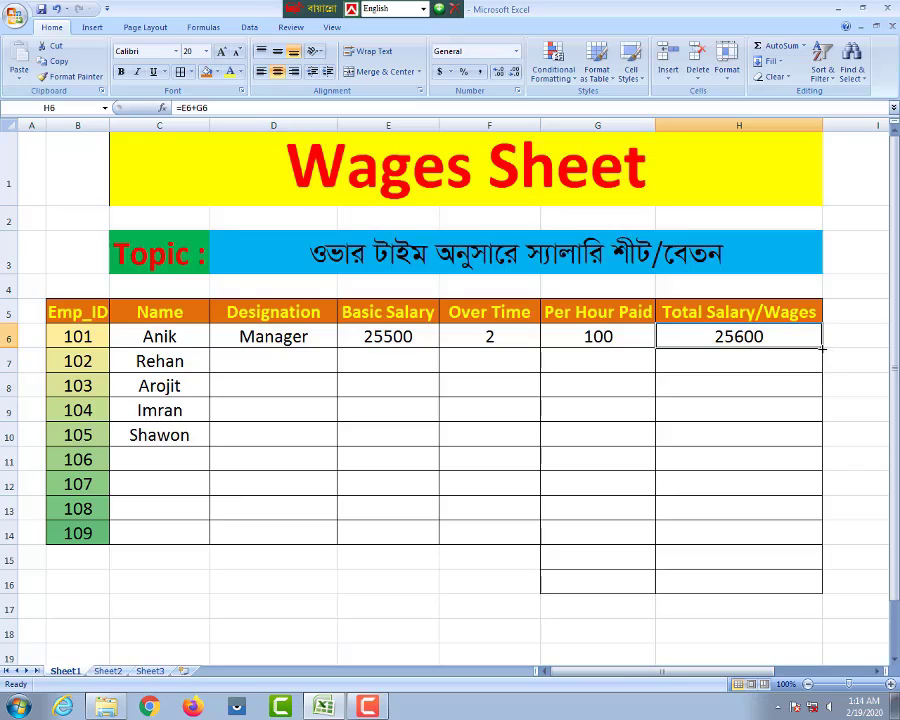
left_click_drag(822, 348, 815, 543)
left_click(610, 337)
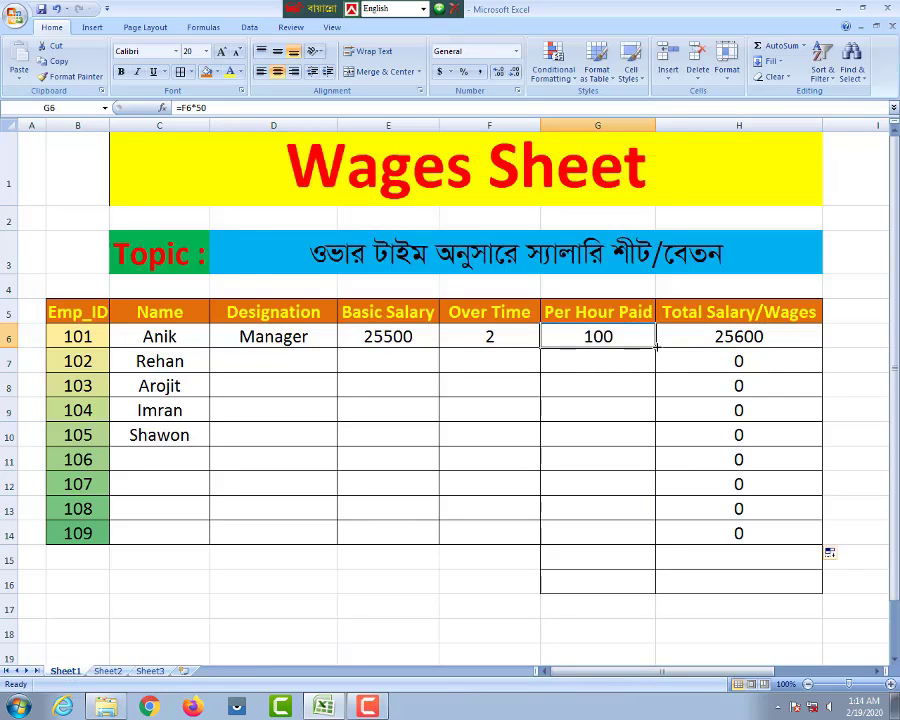
left_click_drag(655, 346, 668, 540)
Step: Enter the label Total in cell G15 below the Per Hour Paid column
left_click(586, 563)
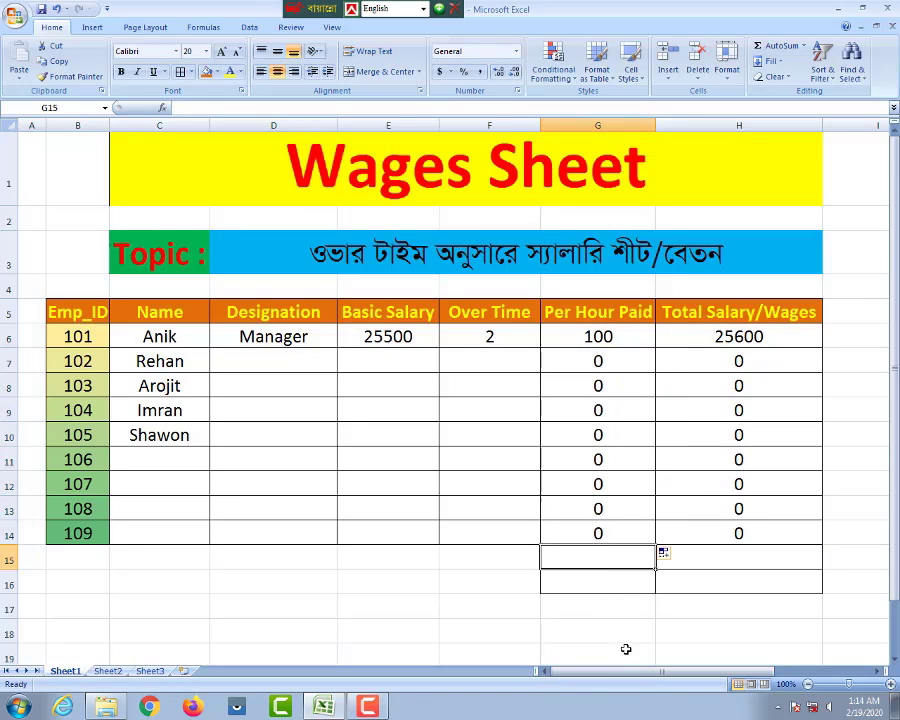
type("Total")
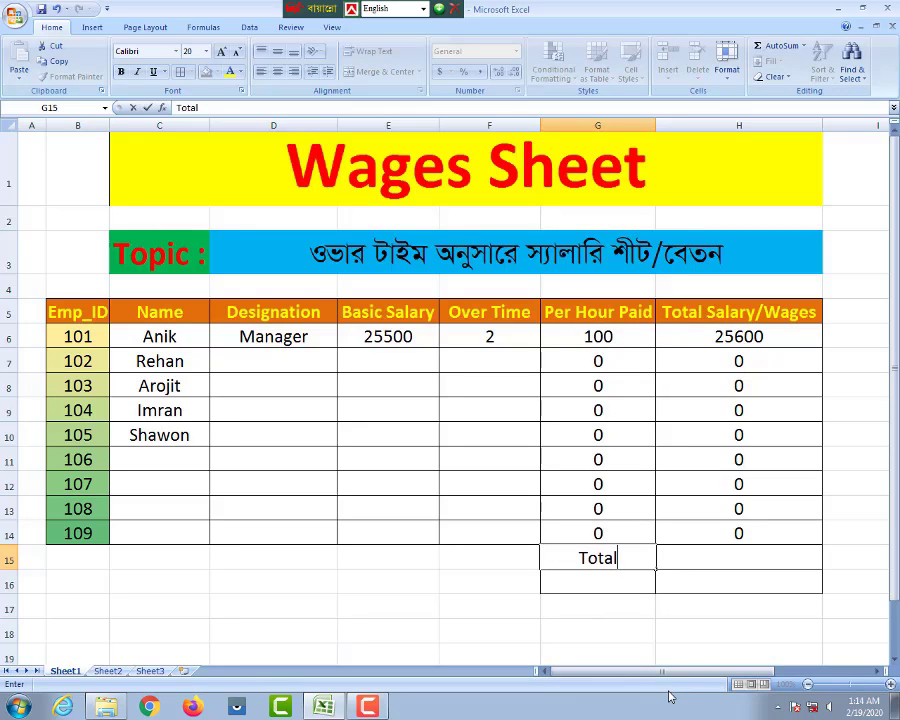
left_click(712, 554)
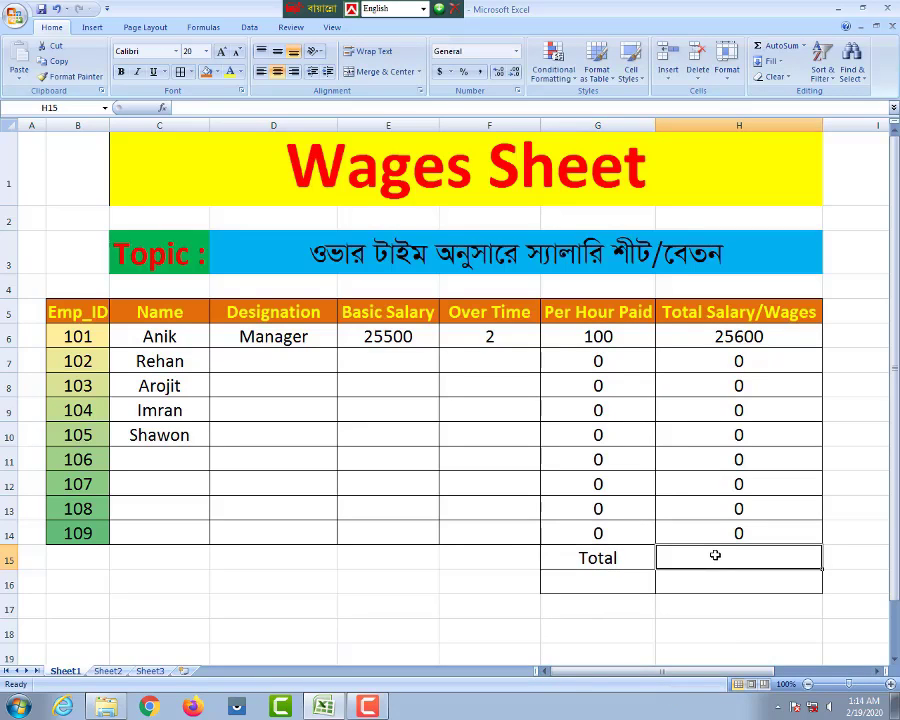
Step: Calculate the overall total of the Total Salary/Wages column in H15 with the formula =SUM(H6:H14)
left_click(726, 340)
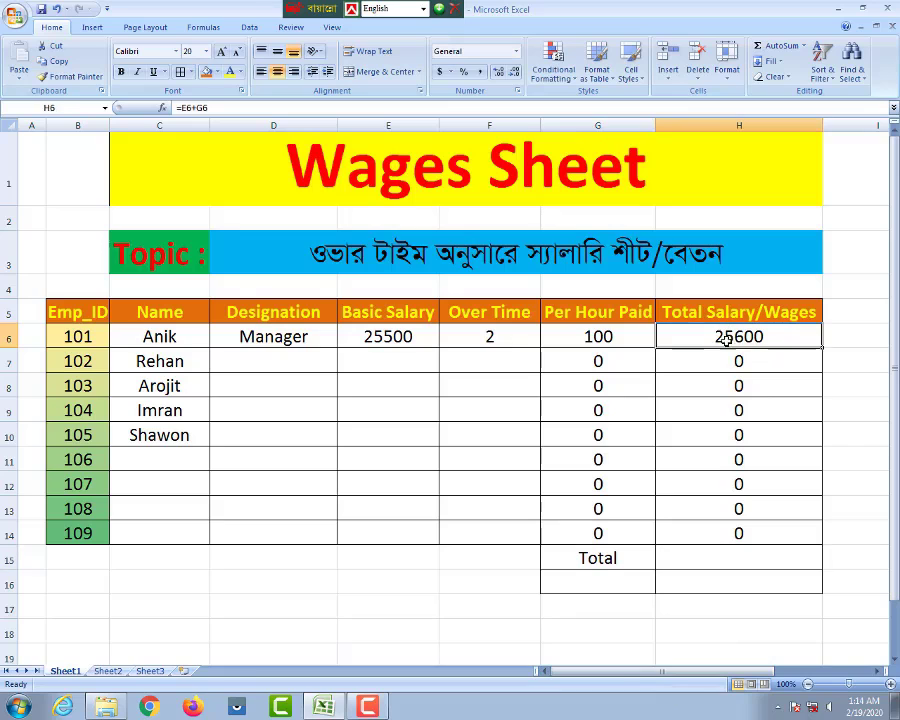
left_click_drag(726, 340, 739, 527)
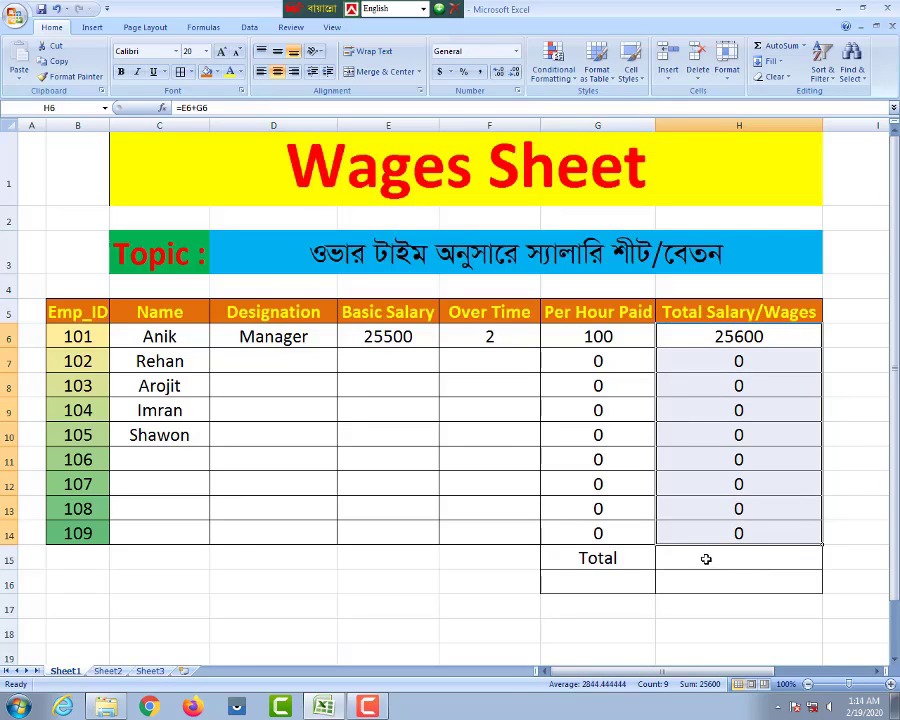
left_click_drag(721, 337, 739, 530)
left_click(719, 556)
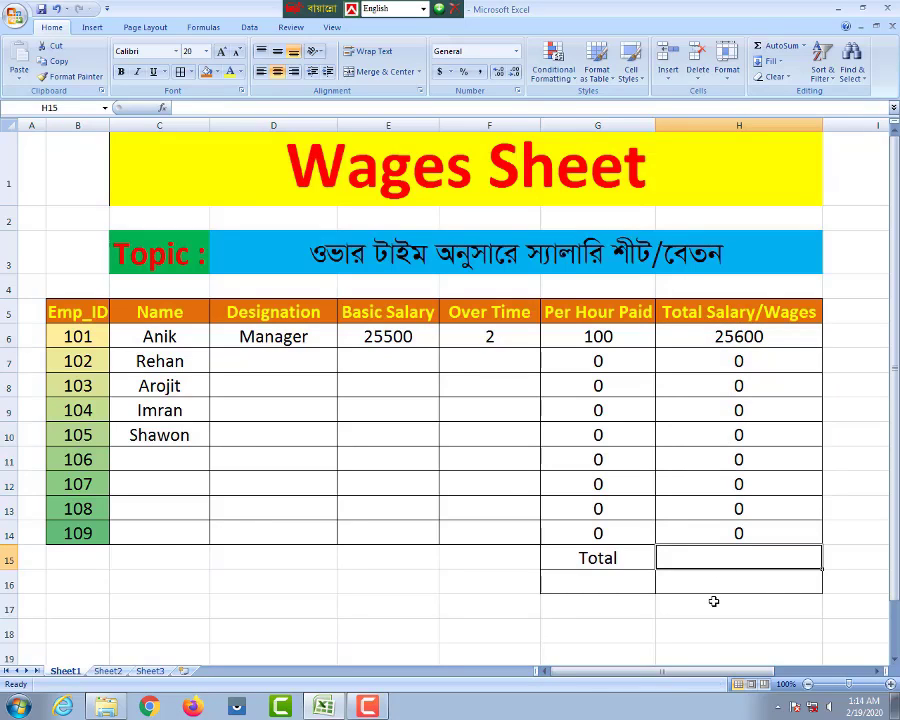
type("=")
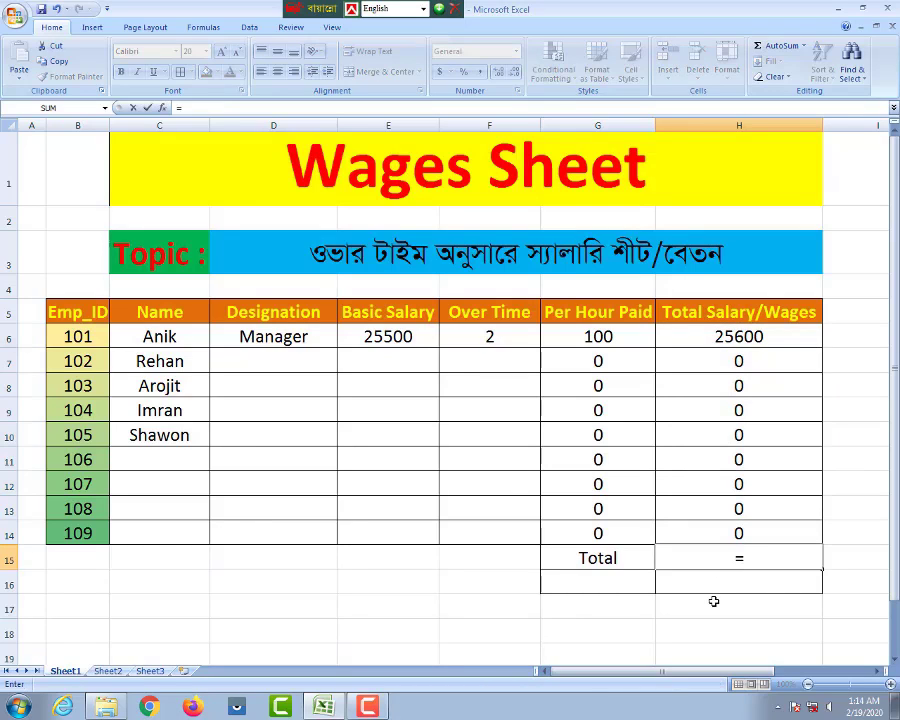
type("sum")
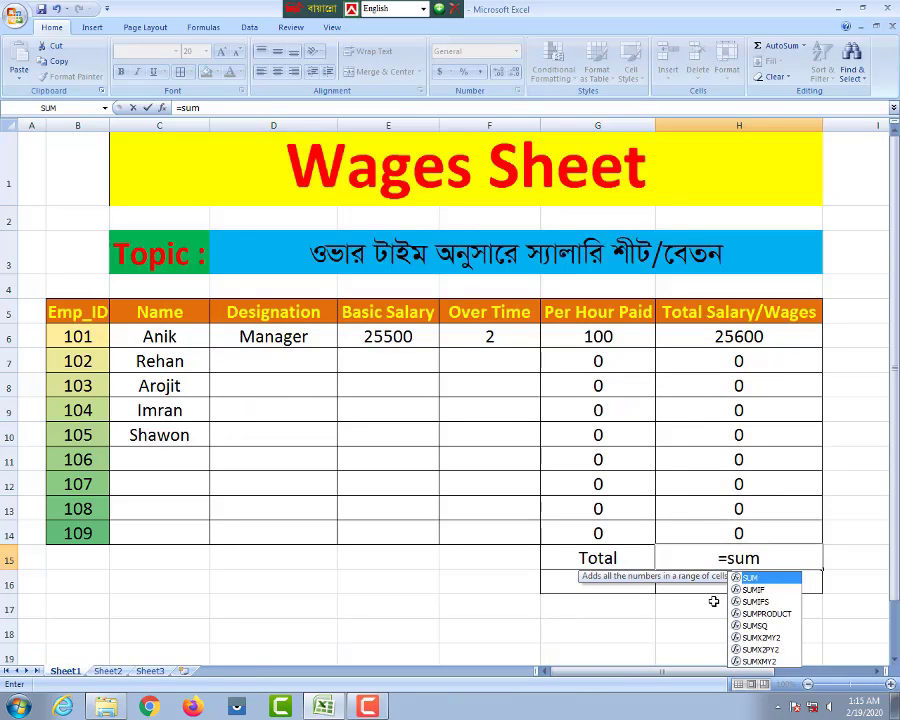
type("(")
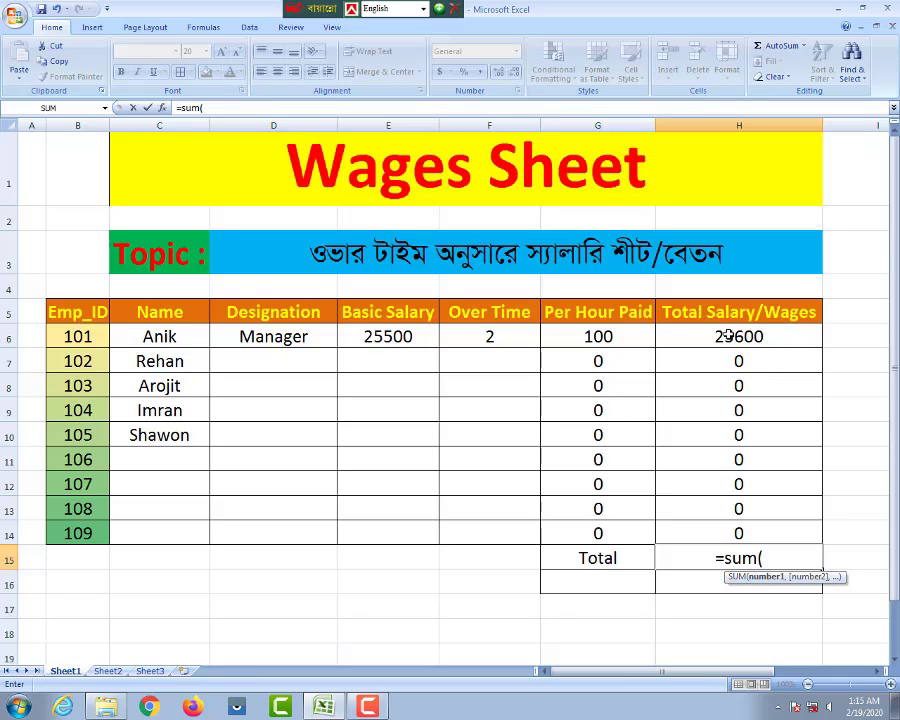
left_click_drag(730, 337, 749, 557)
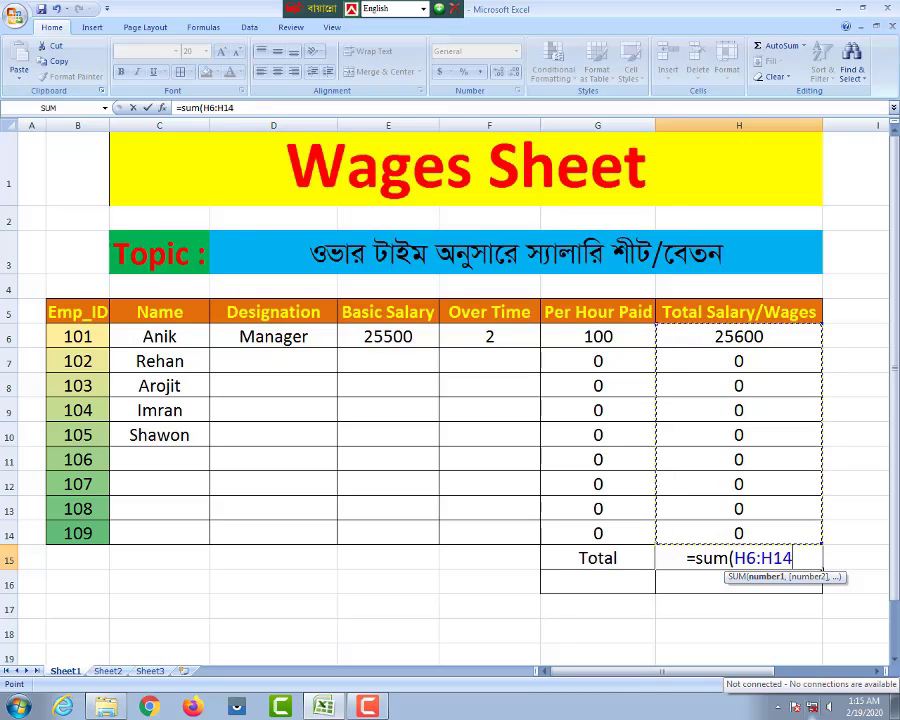
type(")")
key("Return")
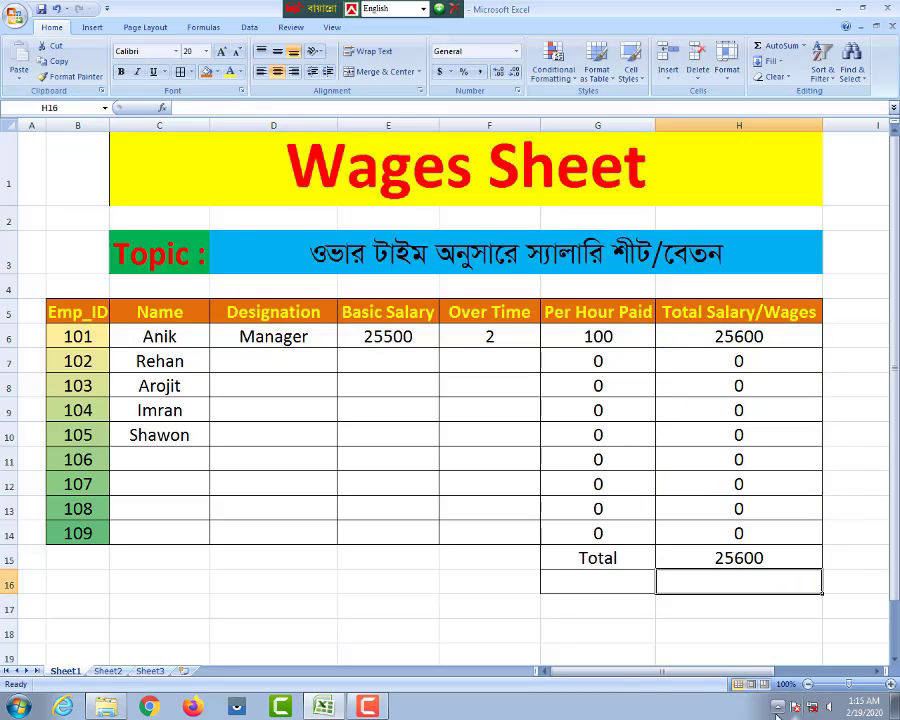
left_click(725, 556)
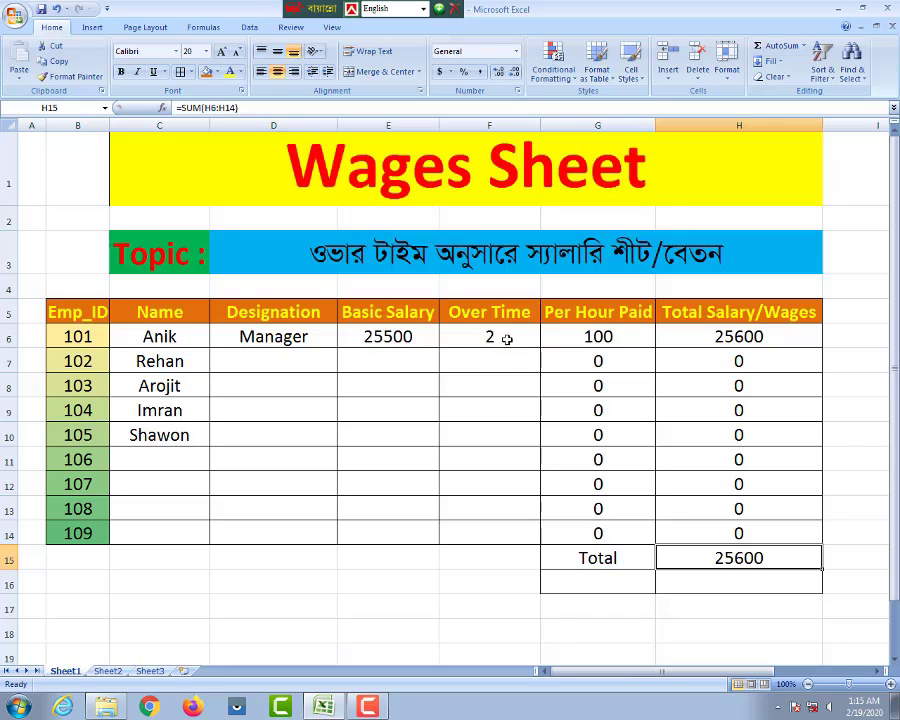
Step: Set the Over Time value of employee 101 in F6 to 5
left_click(487, 338)
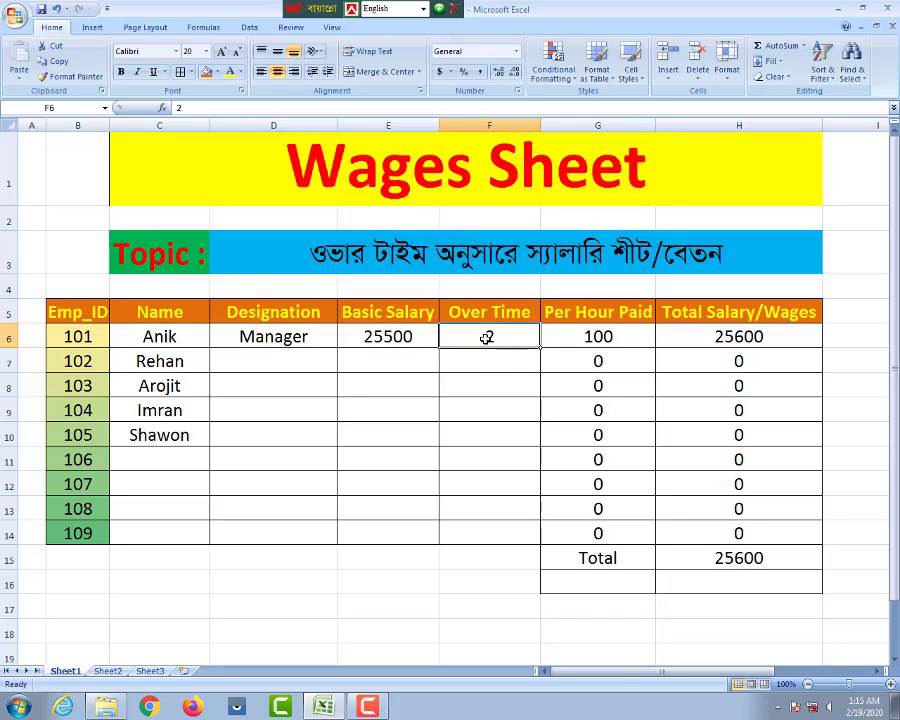
type("5")
key("Return")
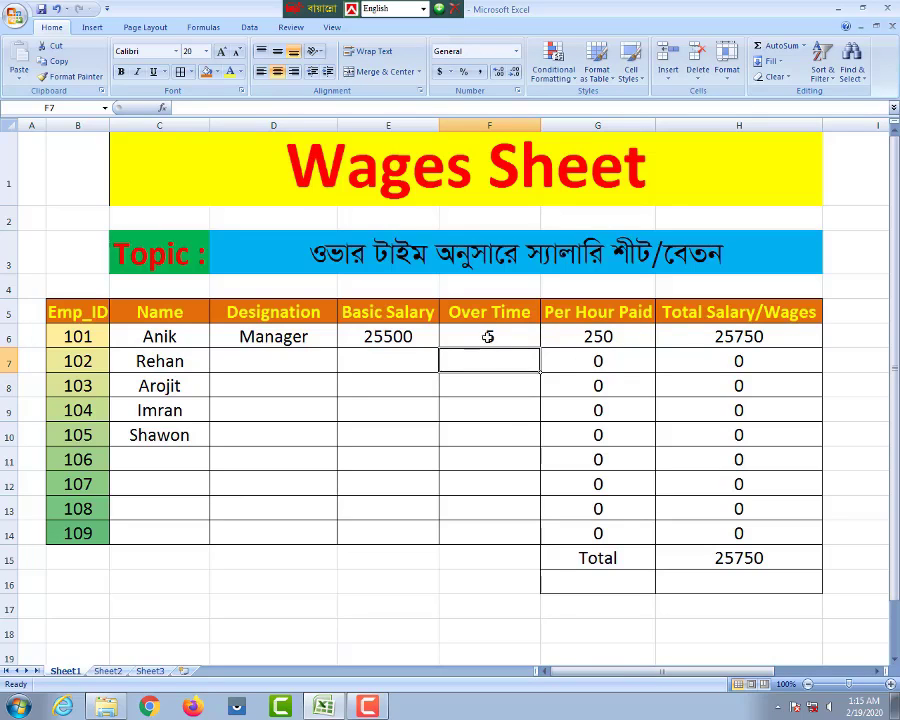
Step: Choose Incharge as the designation of employee 102 in D7
left_click(278, 357)
left_click(343, 365)
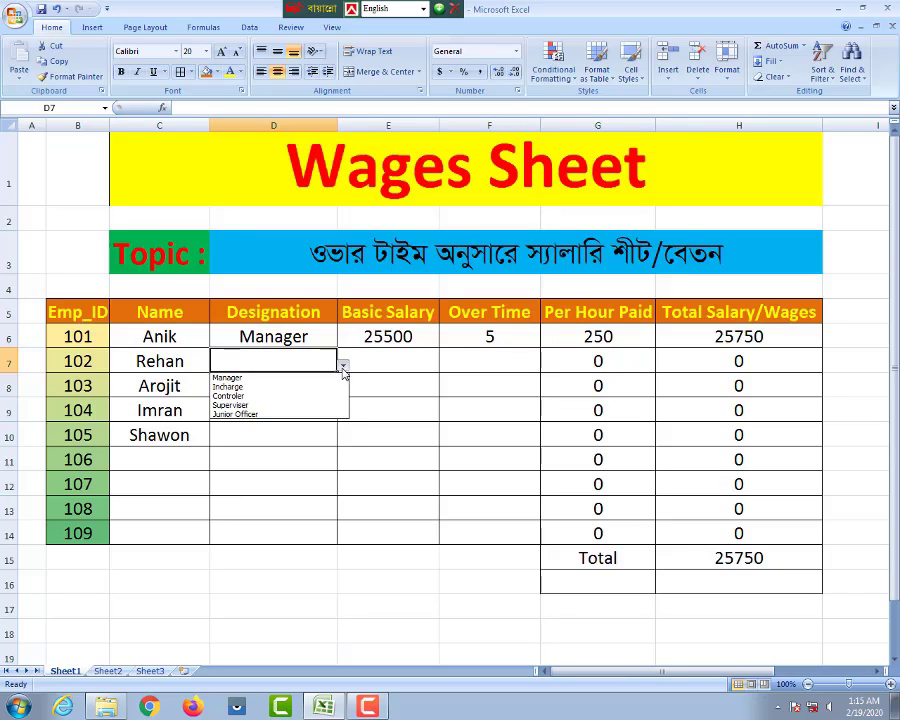
left_click(230, 386)
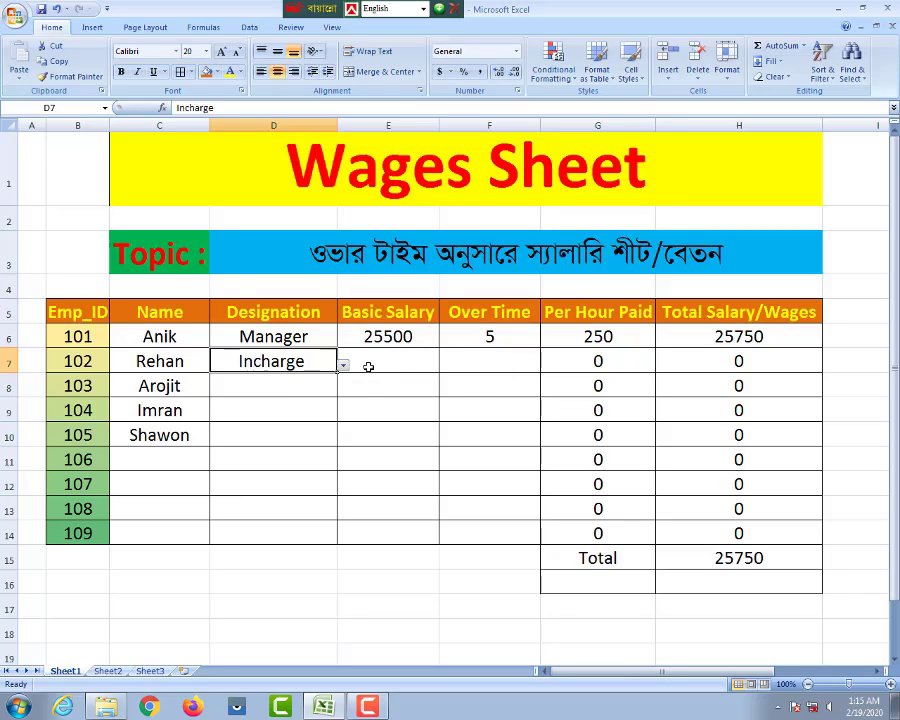
Step: Enter a Basic Salary of 20000 and an Over Time value of 3 for employee 102 in row 7
left_click(384, 357)
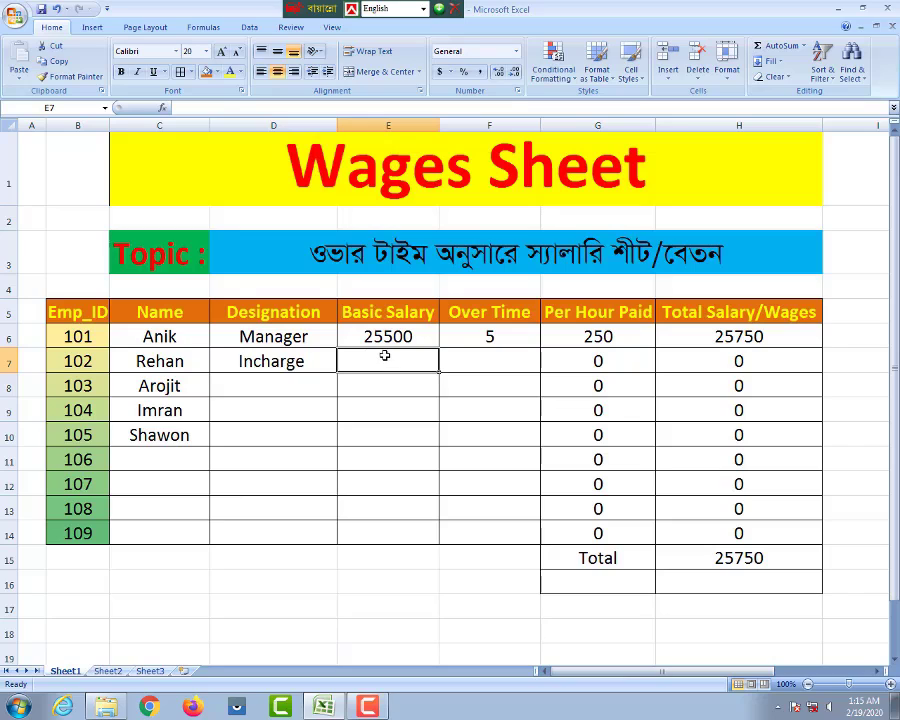
type("20")
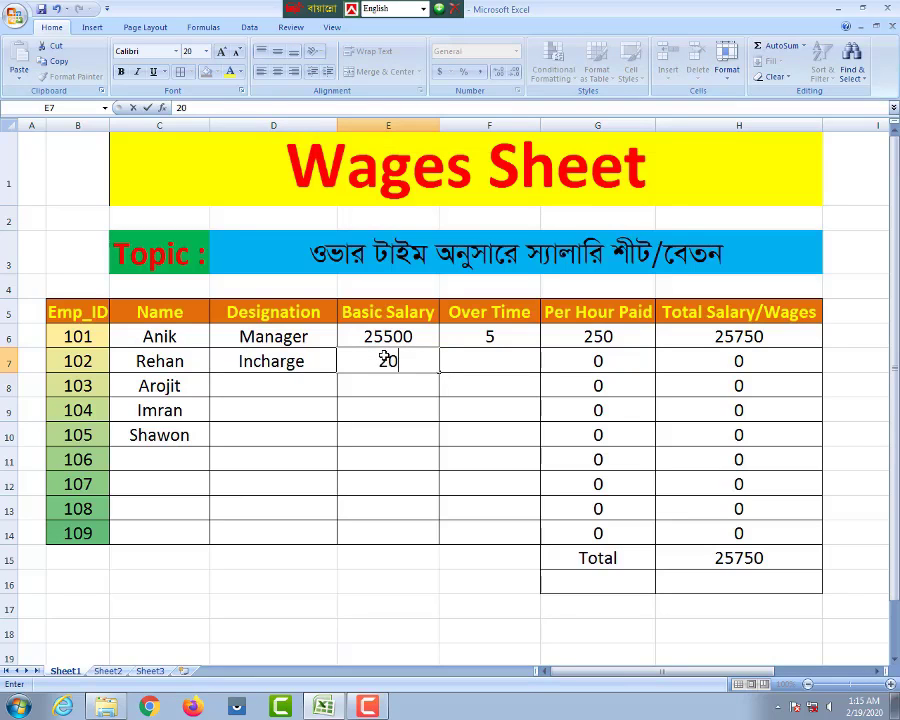
type("000")
key("Tab")
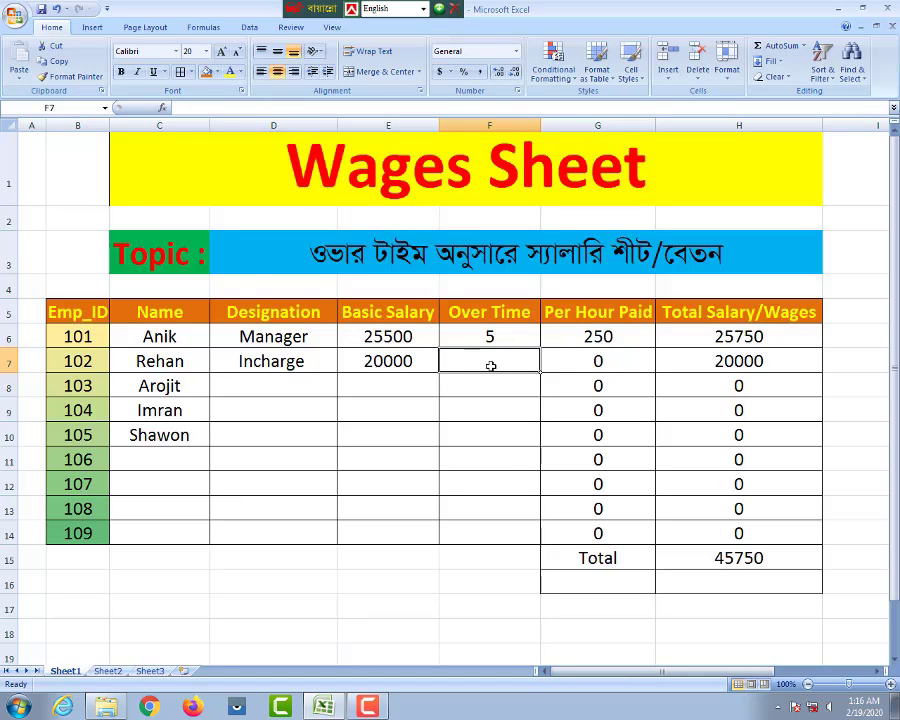
type("3")
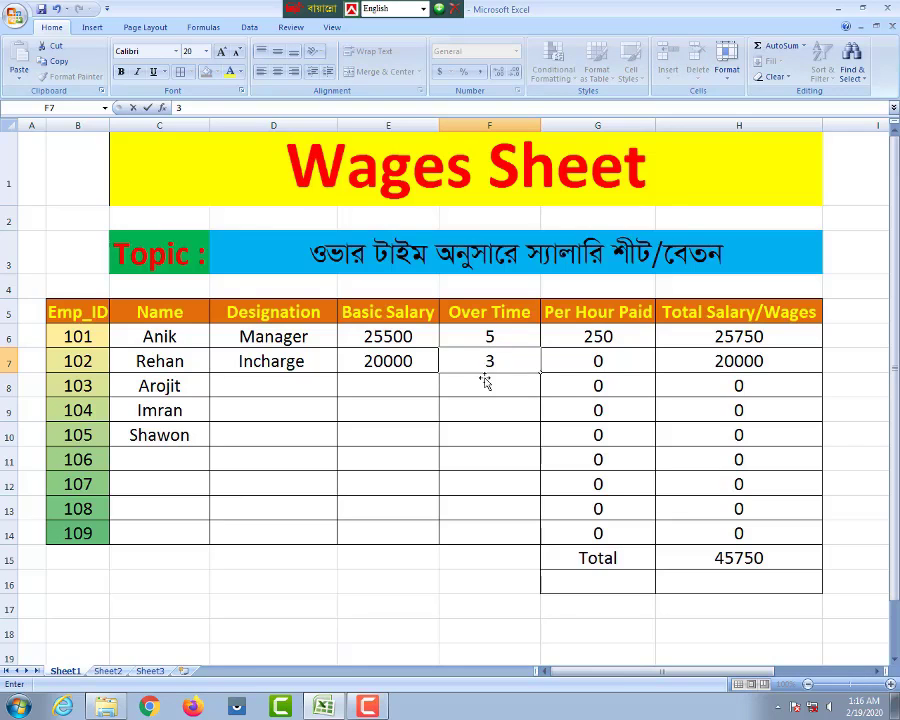
key("Return")
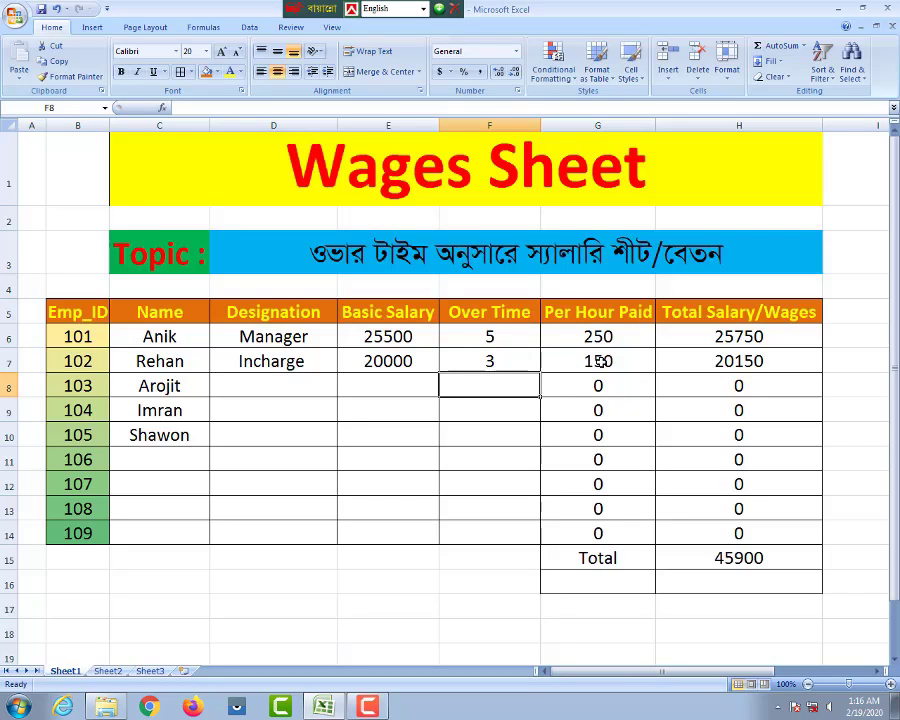
Step: Change the Over Time value of employee 102 in F7 to 5
left_click(488, 366)
type("5")
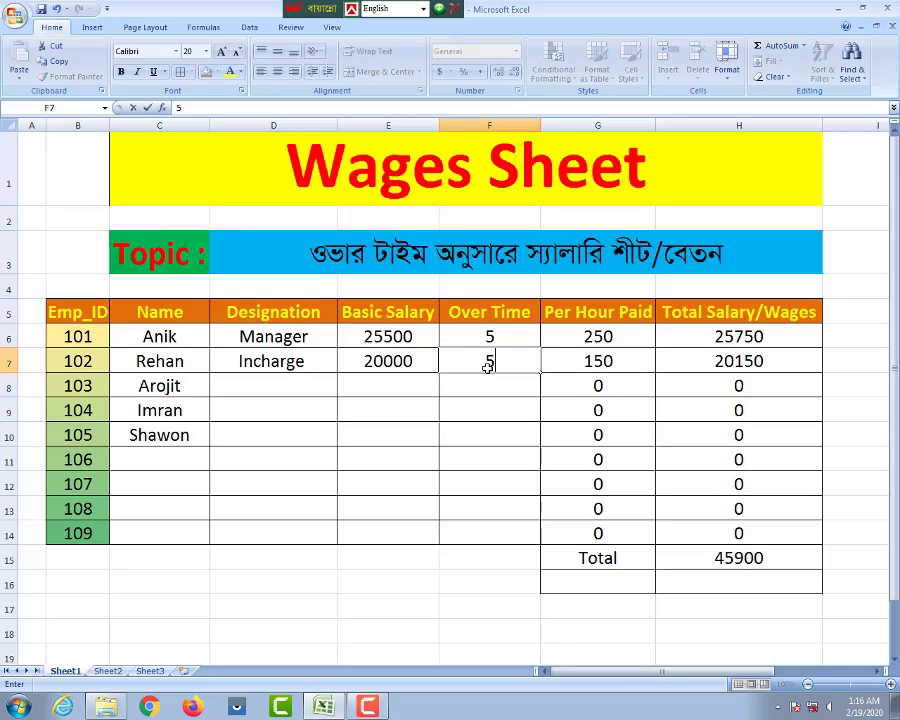
key("Return")
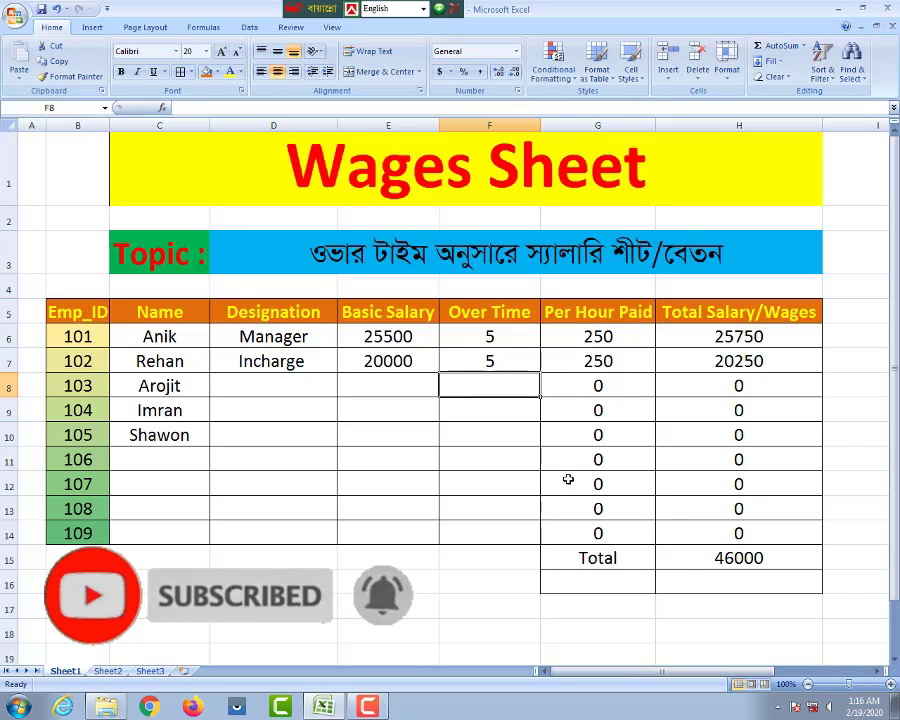
Step: Try a Basic Salary of 30000 for employee 101 in E6
left_click(380, 337)
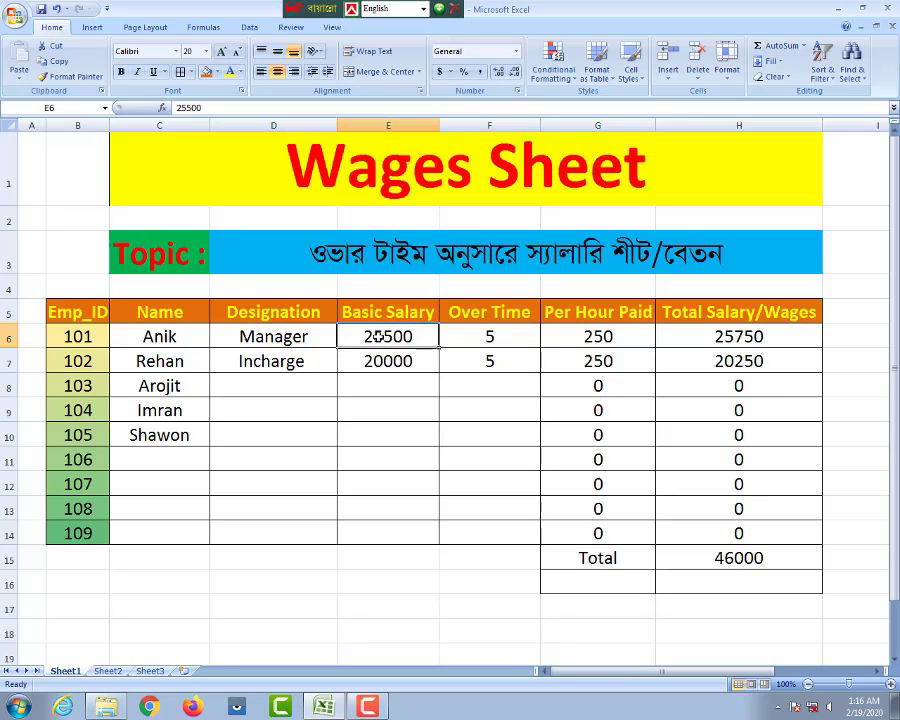
type("30000")
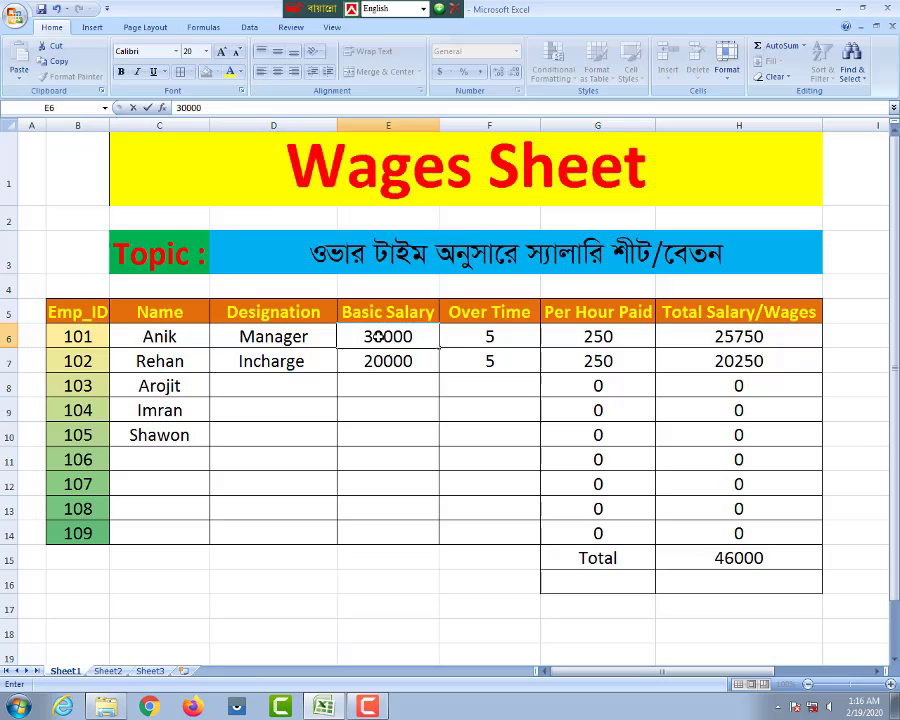
key("Return")
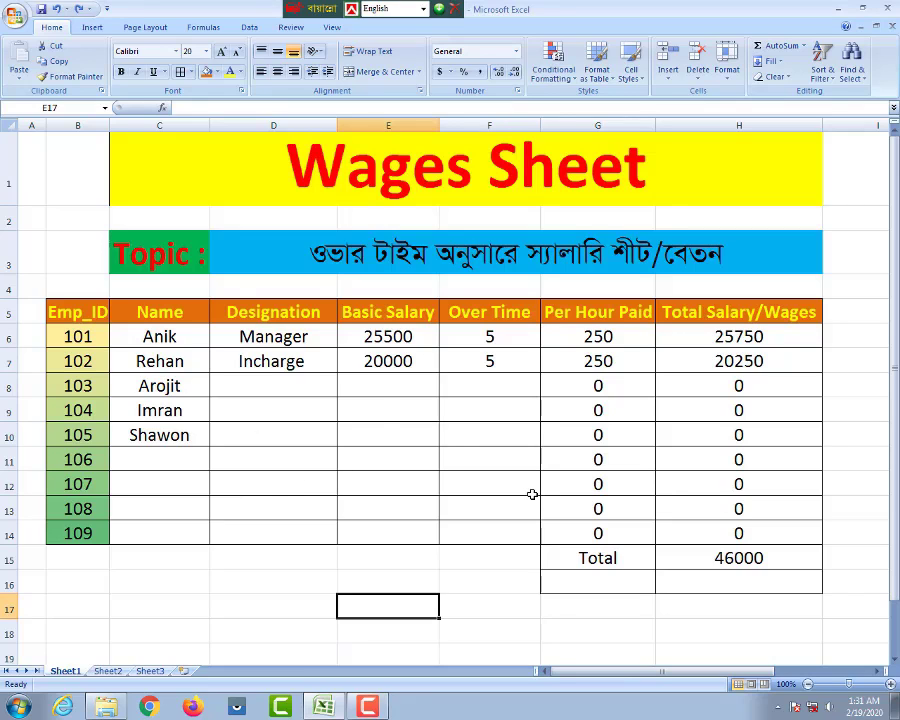
Step: Apply a green-yellow color scale, with green for high values, to the wages table B5:H16 as conditional formatting
left_click_drag(74, 311, 695, 589)
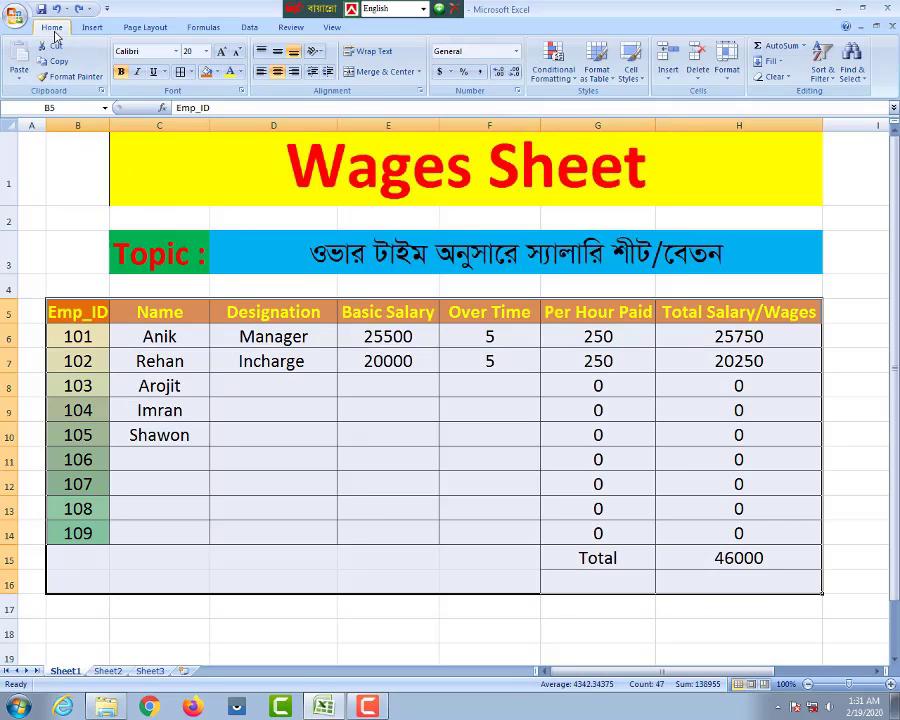
left_click(561, 76)
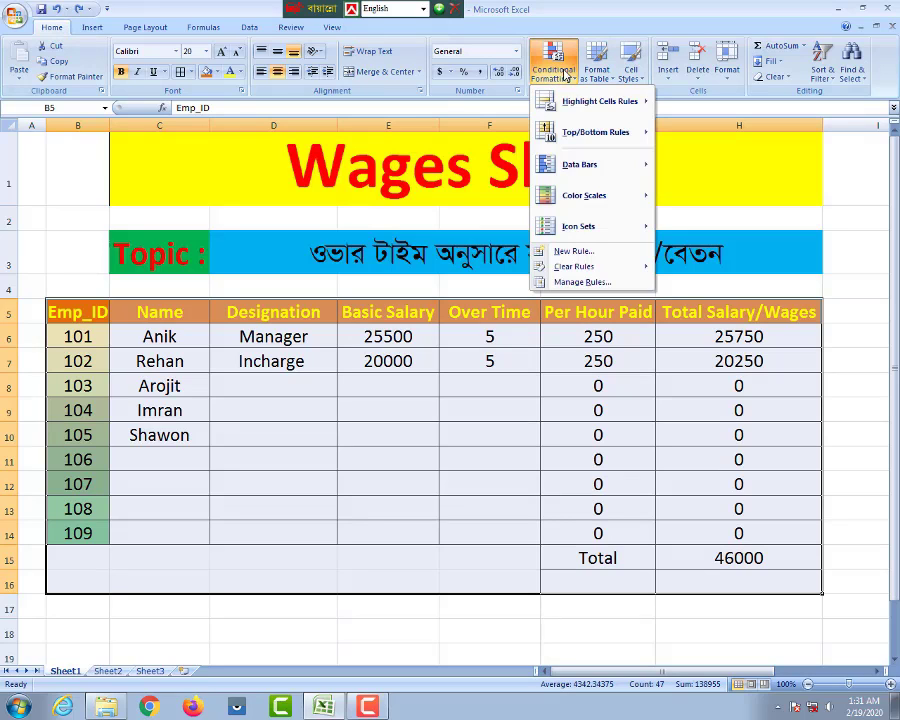
mouse_move(590, 200)
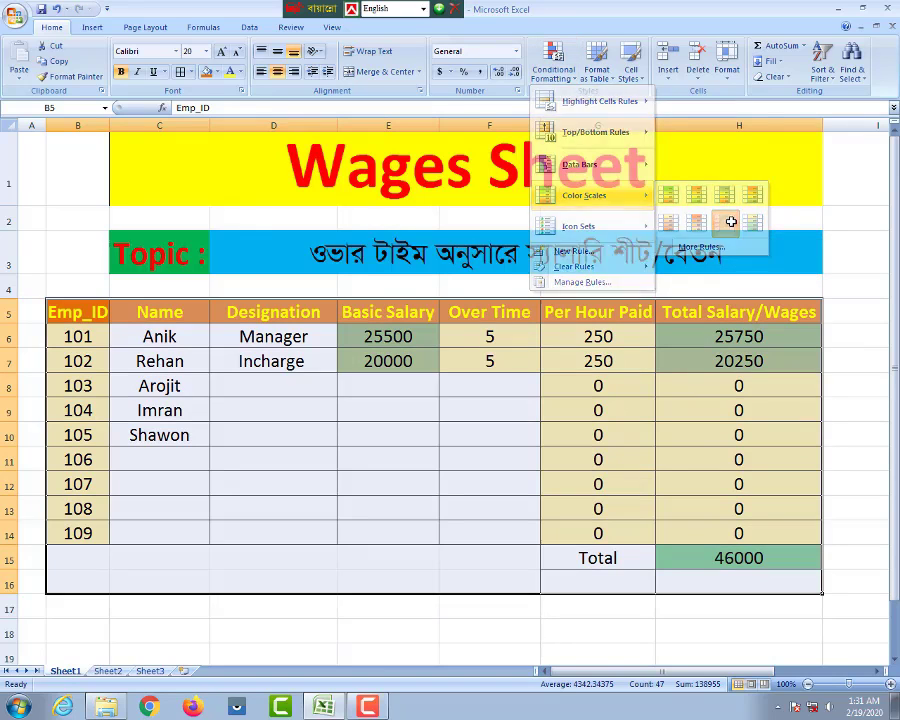
left_click(430, 426)
left_click(428, 428)
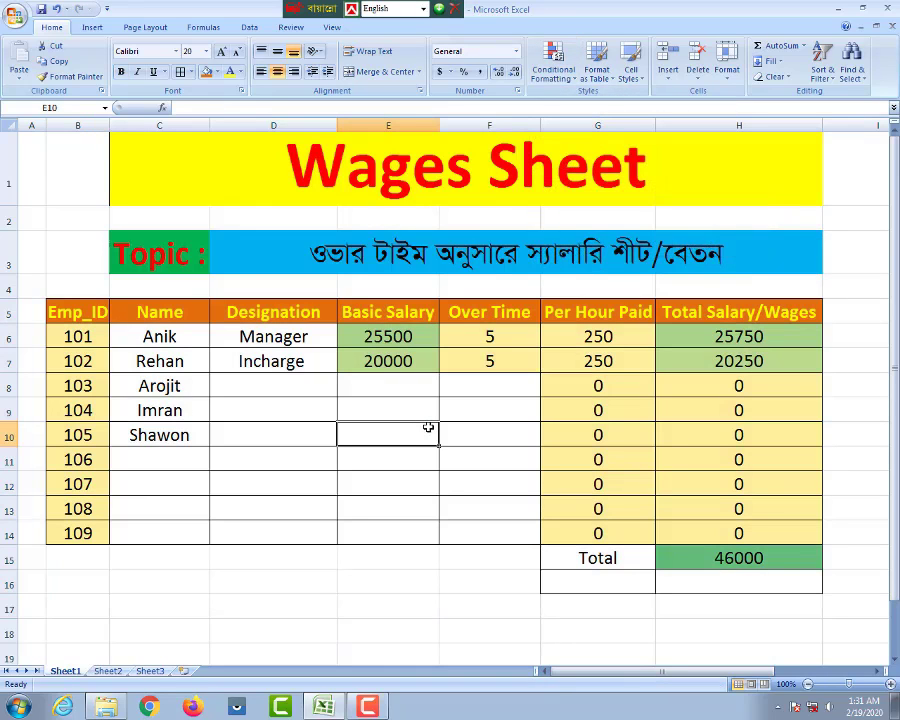